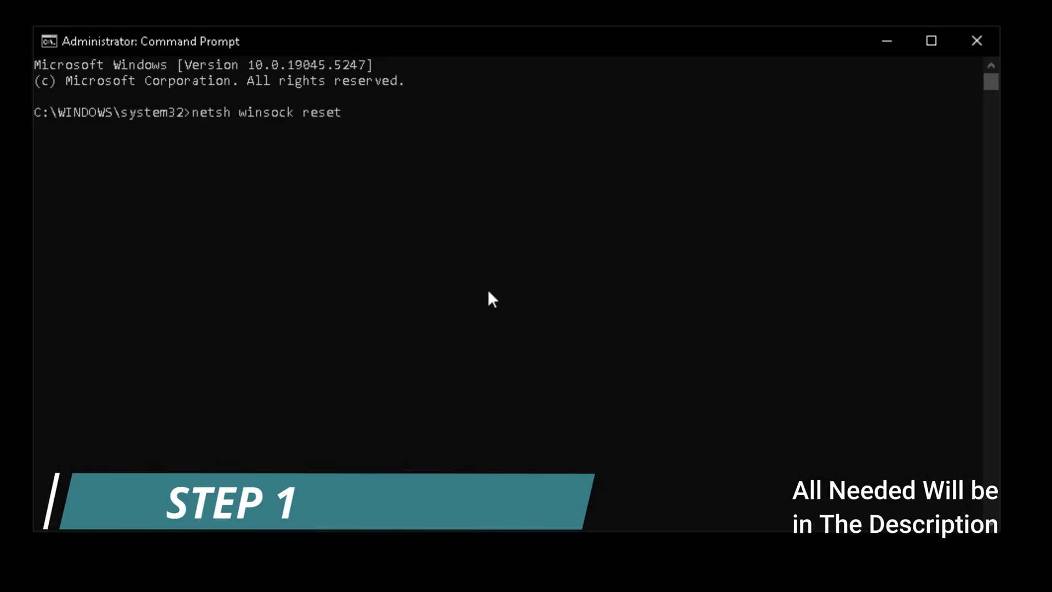
Reset Winsock, release and renew the IP address, flush the DNS cache, and disable TCP heuristics
key("Return")
type("ip")
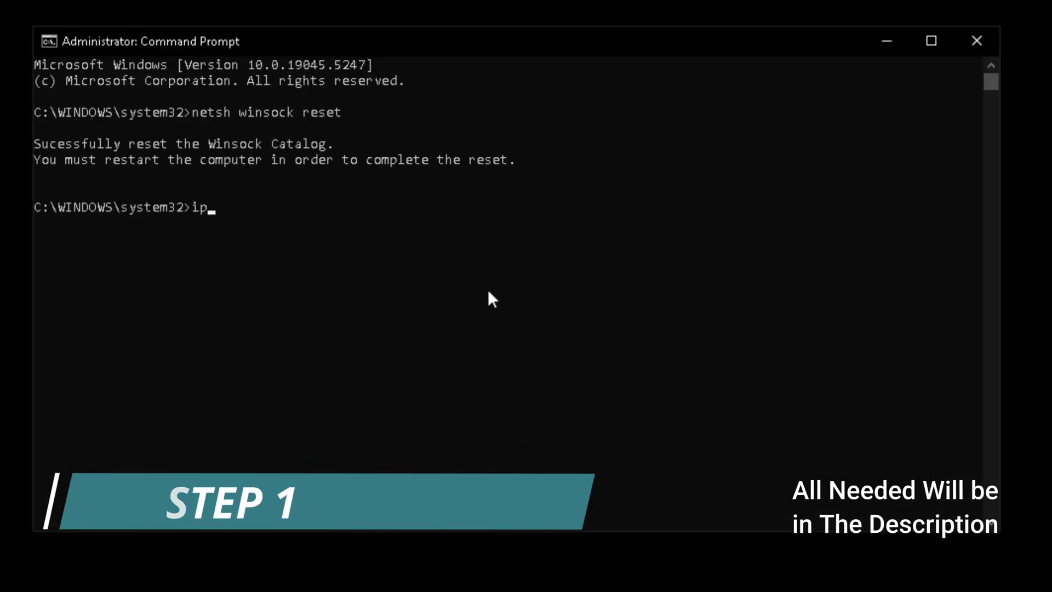
type("config /release")
key("Return")
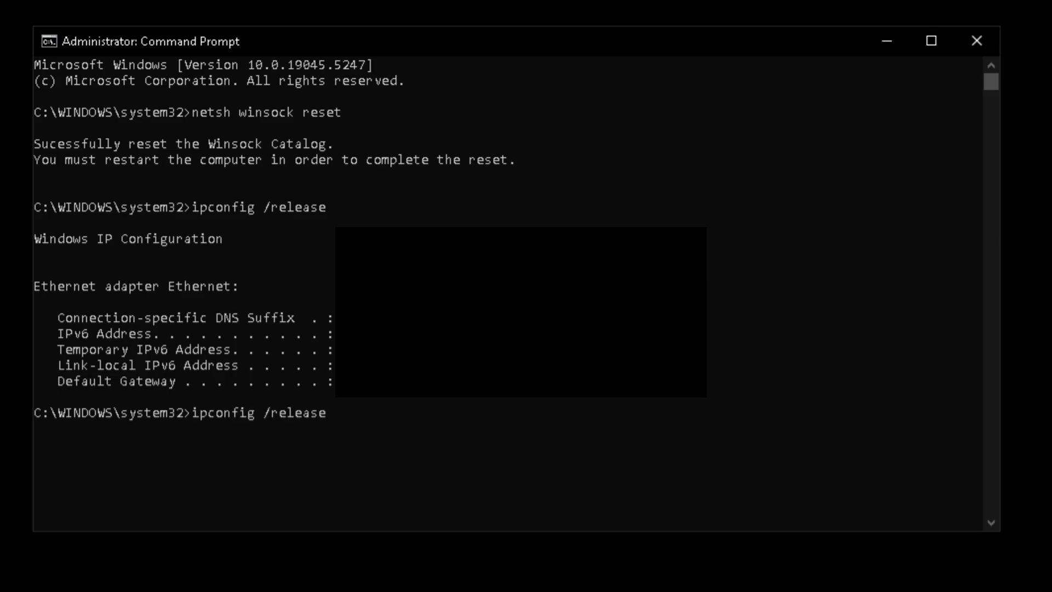
type("ipconfig /renew")
key("Return")
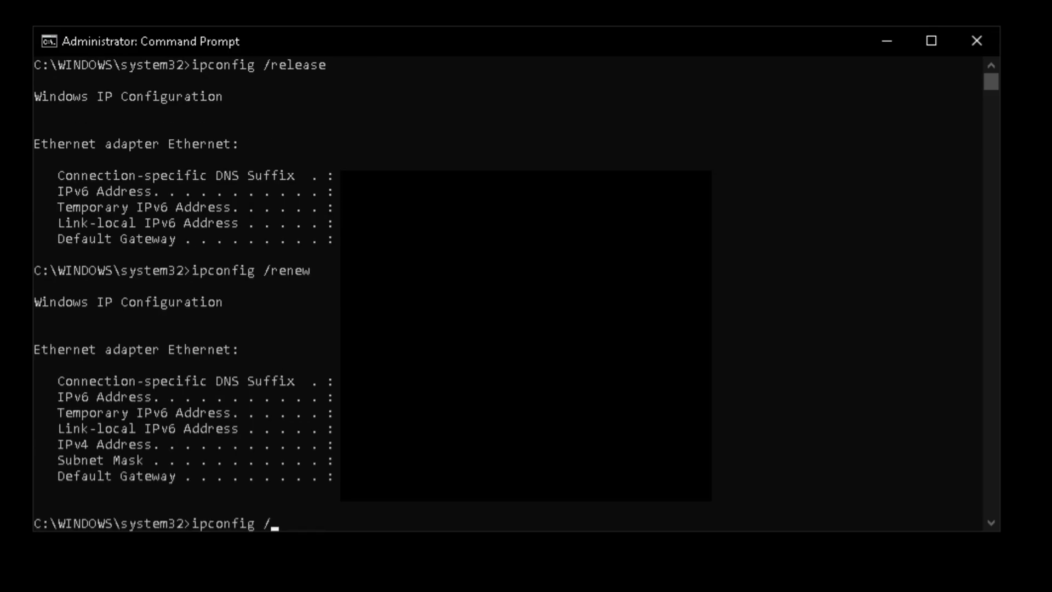
type("ipconfig /flushdns")
key("Return")
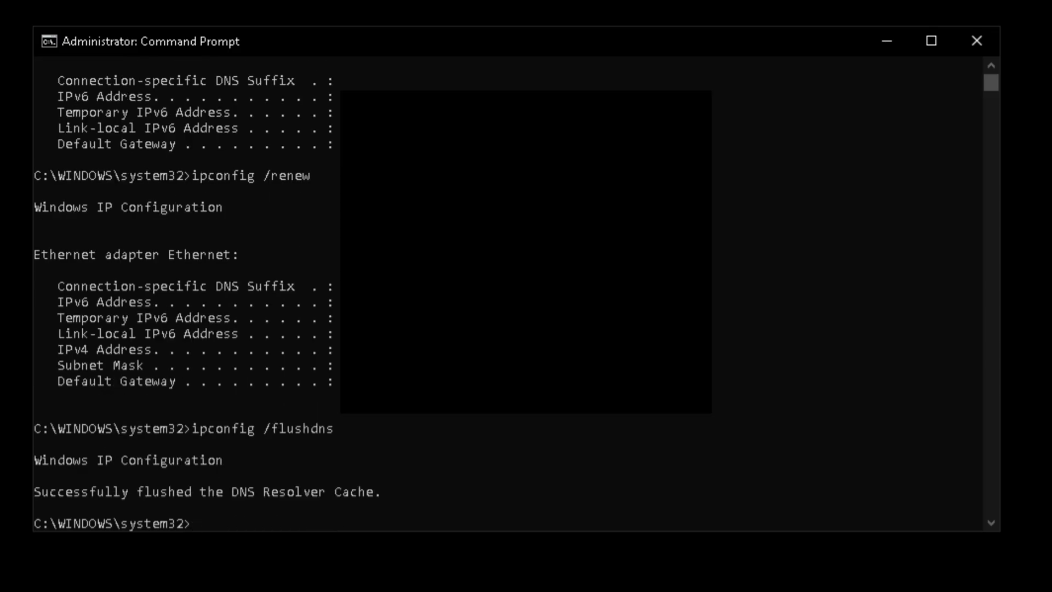
right_click(481, 526)
key("Return")
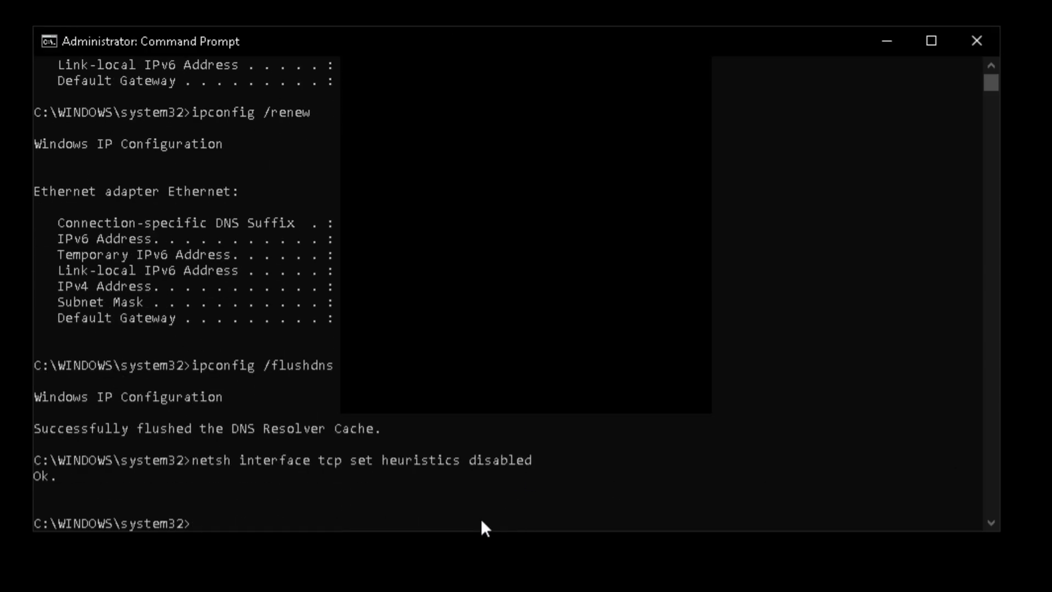
Run sfc /scannow and DISM RestoreHealth, then view the DNS Benchmark nameserver results
type("sfc")
type("/scannow")
key("Return")
left_click(688, 493)
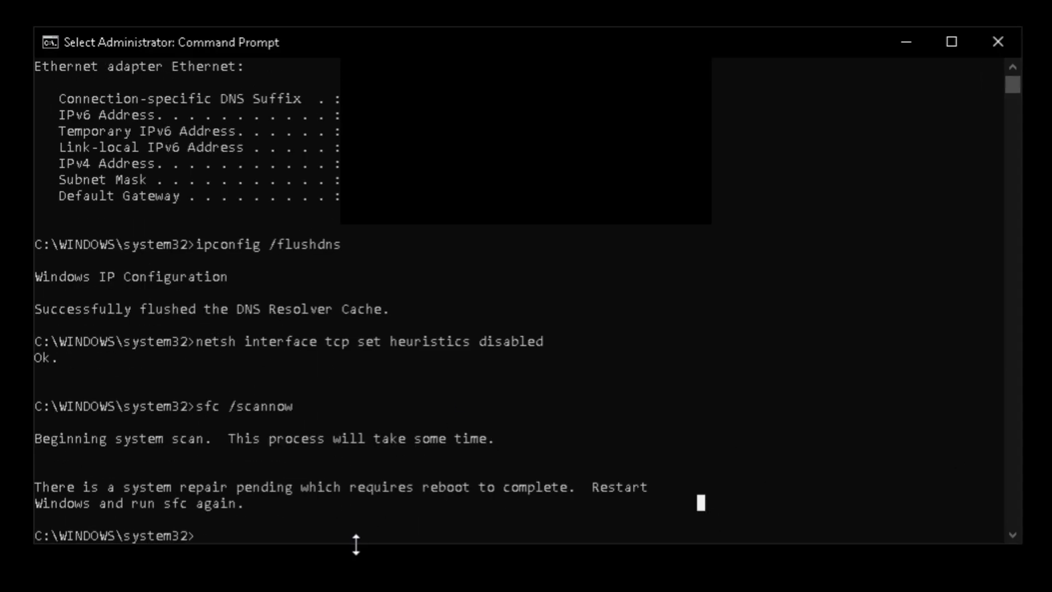
type("DISM /Online /Cleanup-Image /RestoreHealth")
key("Return")
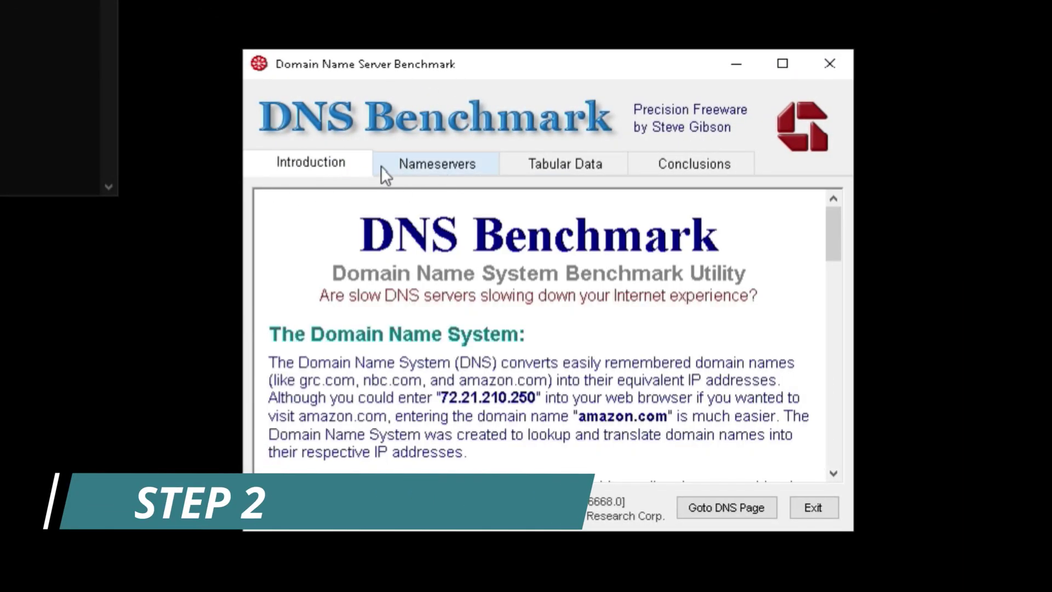
left_click(382, 168)
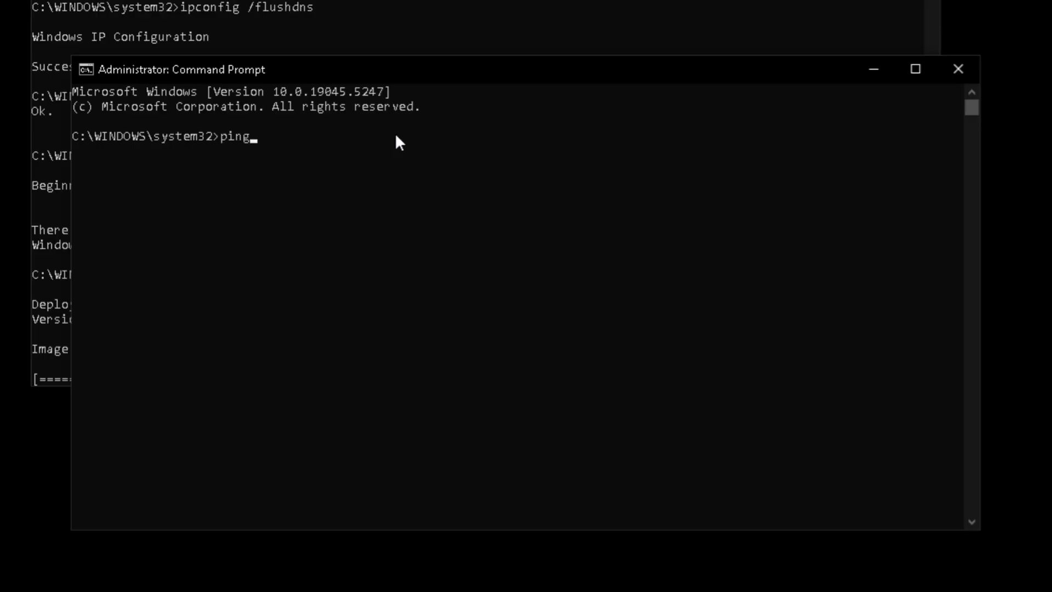
Ping 121.54.70.131, 121.54.70.179 and 8.8.4.4 (twice) to compare response times
type("121.54.70.131")
key("Return")
key("Up")
key("BackSpace")
key("BackSpace")
type("79")
key("Return")
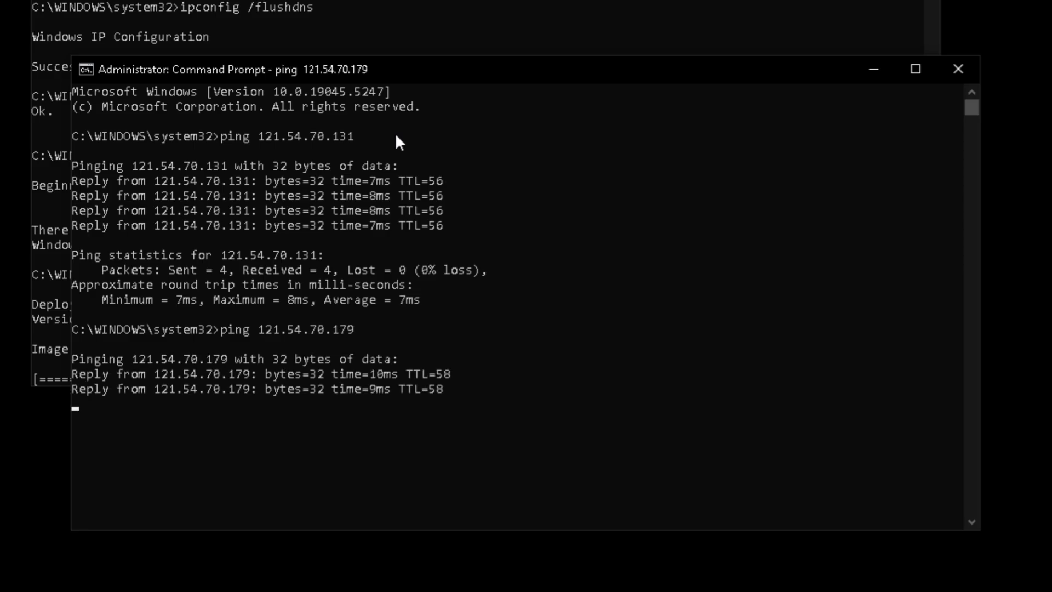
key("Up")
type("8.8.4.4")
key("Return")
key("Up")
key("Return")
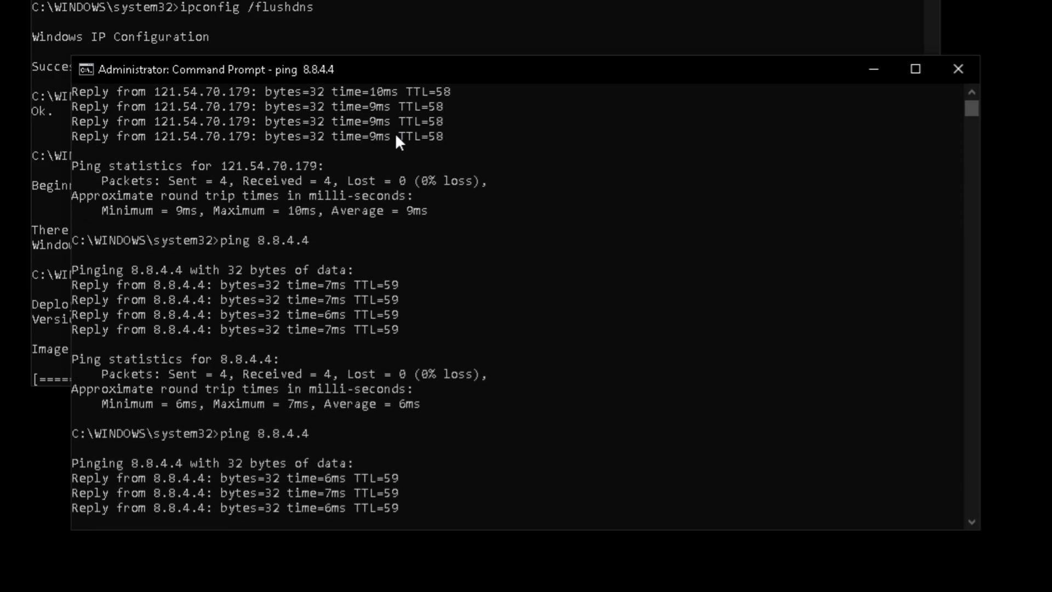
Re-ping 121.54.70.131, then run 20-packet pings (-n 20) to 121.54.70.131 and 121.54.70.179
key("Up")
key("Up")
key("Up")
key("Return")
key("Up")
type("-n 20")
key("Return")
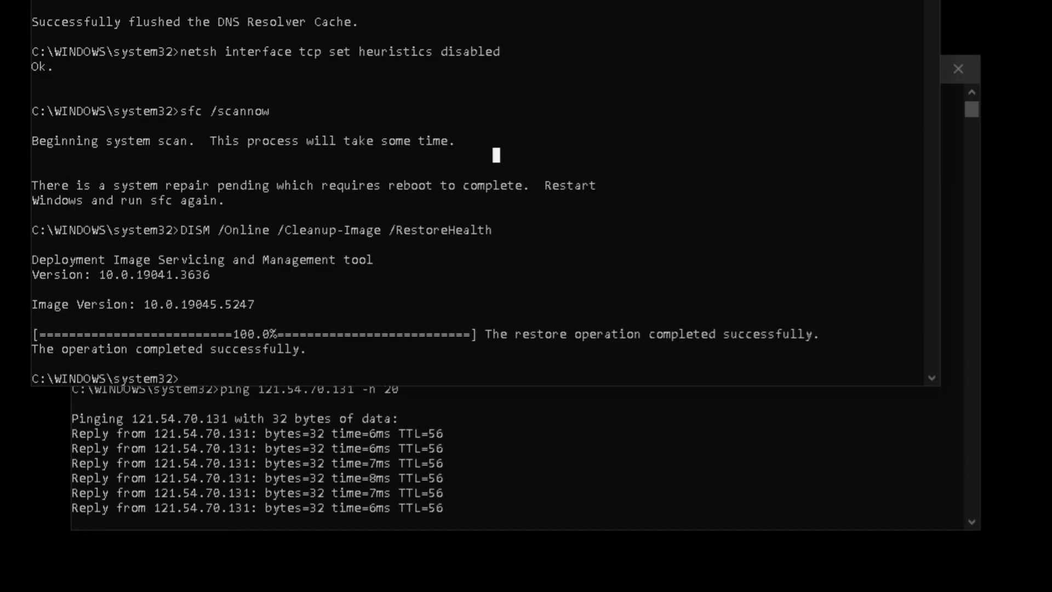
left_click(692, 404)
key("Escape")
key("Up")
key("BackSpace")
key("BackSpace")
key("BackSpace")
key("BackSpace")
key("BackSpace")
key("BackSpace")
key("BackSpace")
key("BackSpace")
type("79 -n 20")
key("Return")
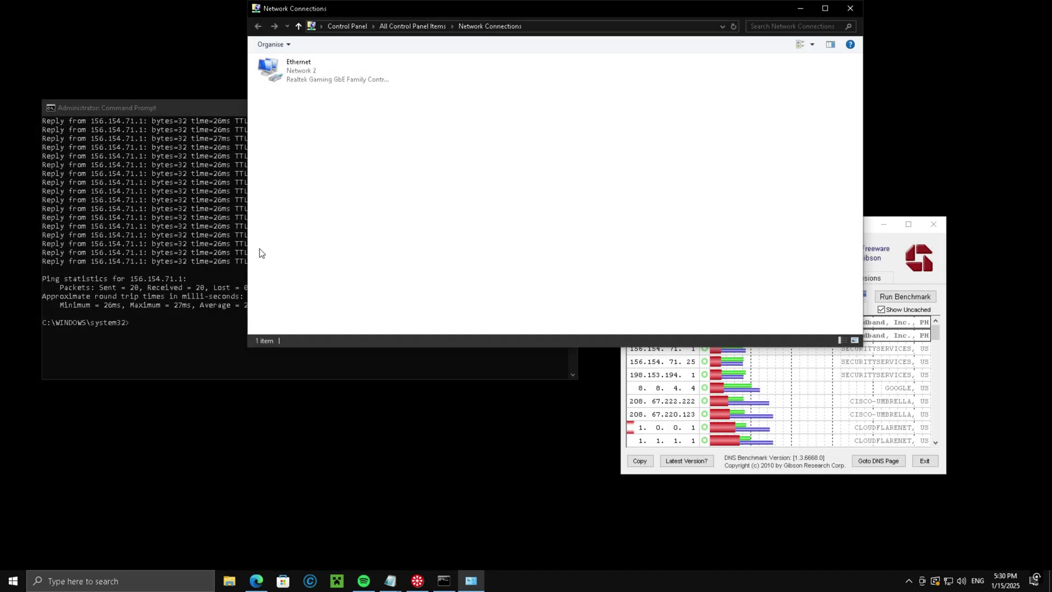
In Ethernet IPv4 properties, use manual DNS with 8.8.4.4 preferred, checking the benchmark results
double_click(323, 70)
left_click(461, 380)
double_click(515, 306)
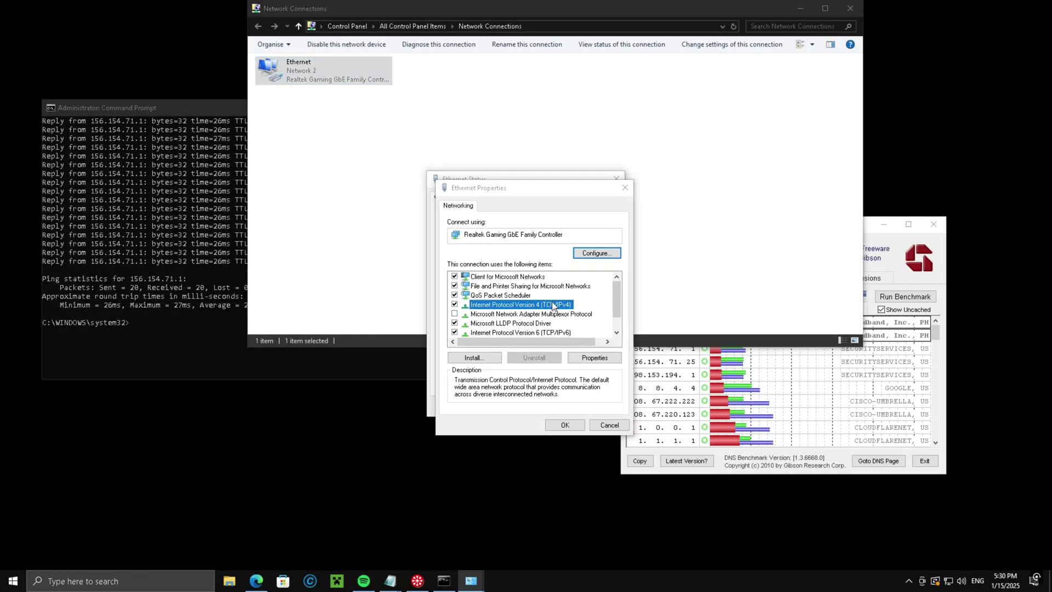
left_click(736, 441)
left_click_drag(767, 225, 847, 270)
left_click(573, 410)
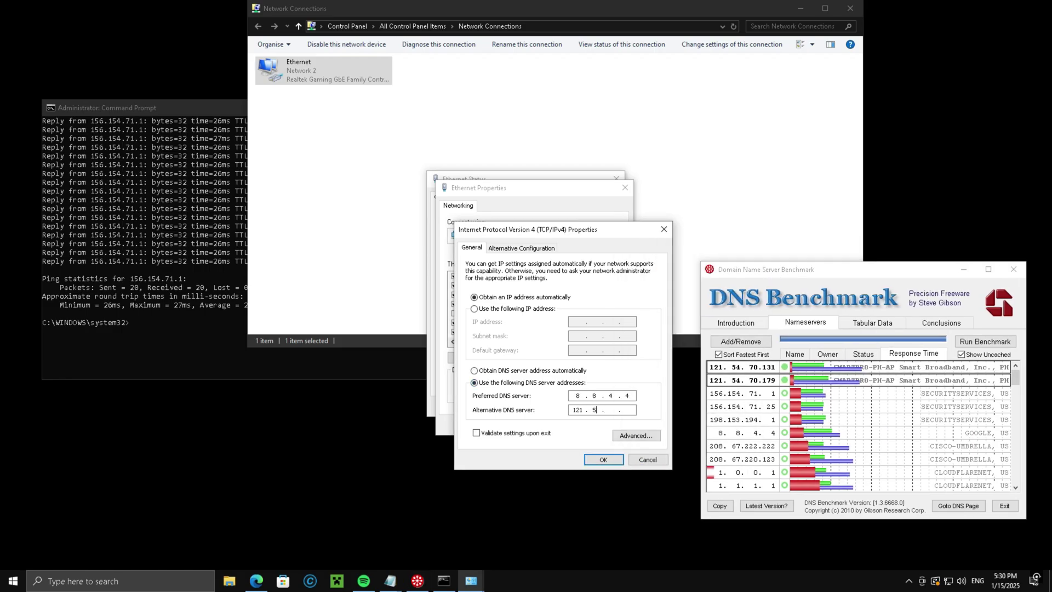
left_click(590, 458)
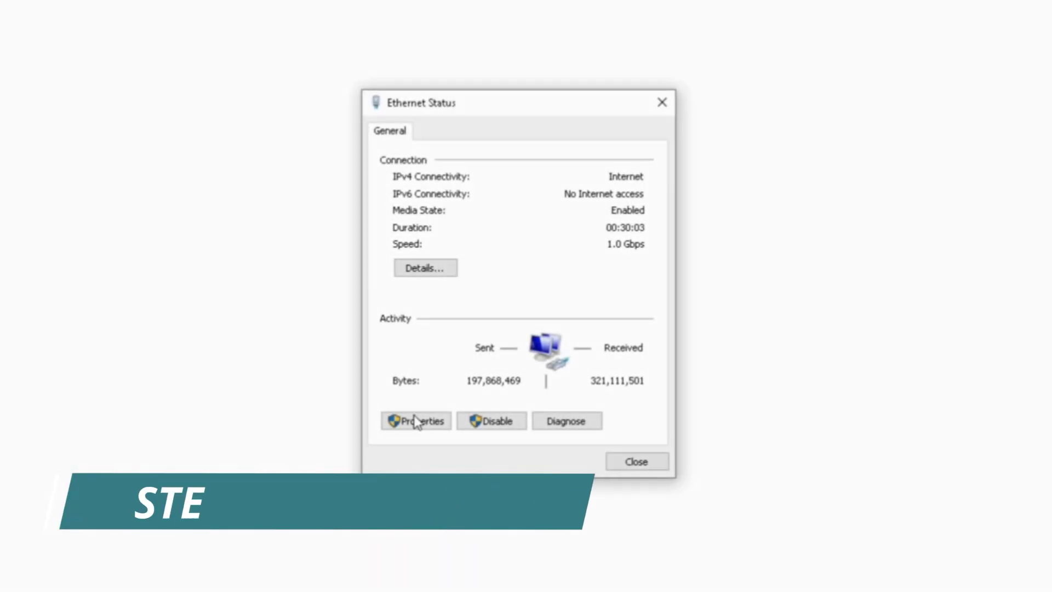
Untick QoS, File and Printer Sharing, Client, LLDP, IPv6 and both Link-Layer Topology items
left_click(428, 423)
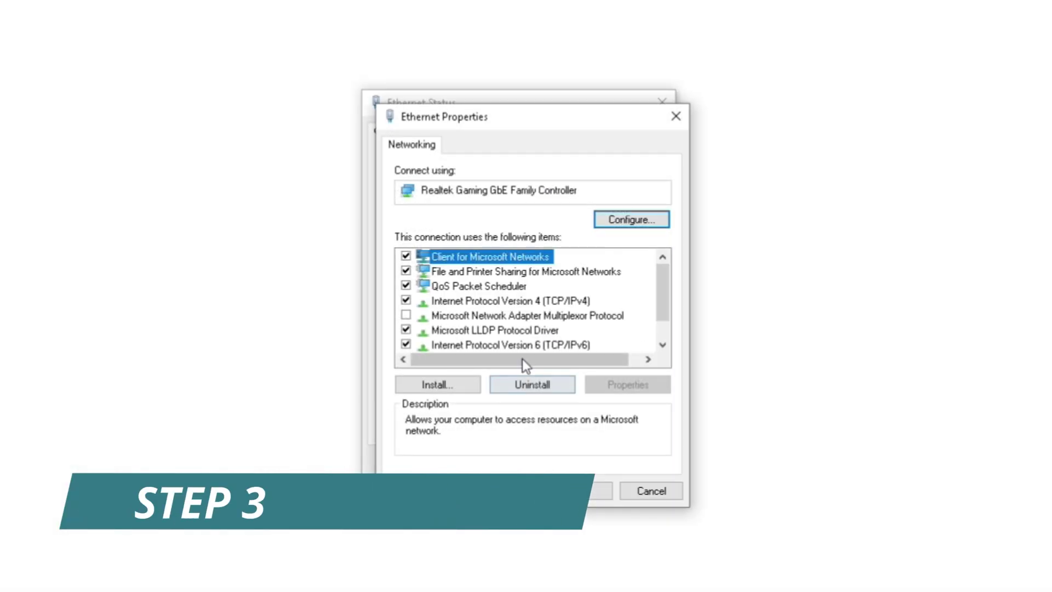
left_click(406, 285)
left_click(406, 271)
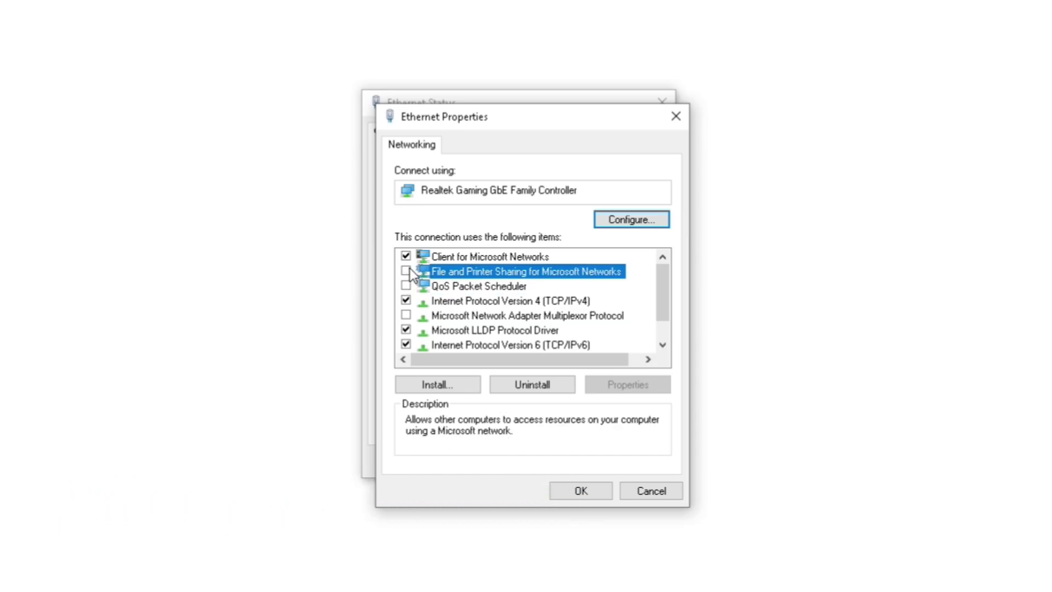
left_click(407, 256)
left_click(406, 329)
left_click(406, 344)
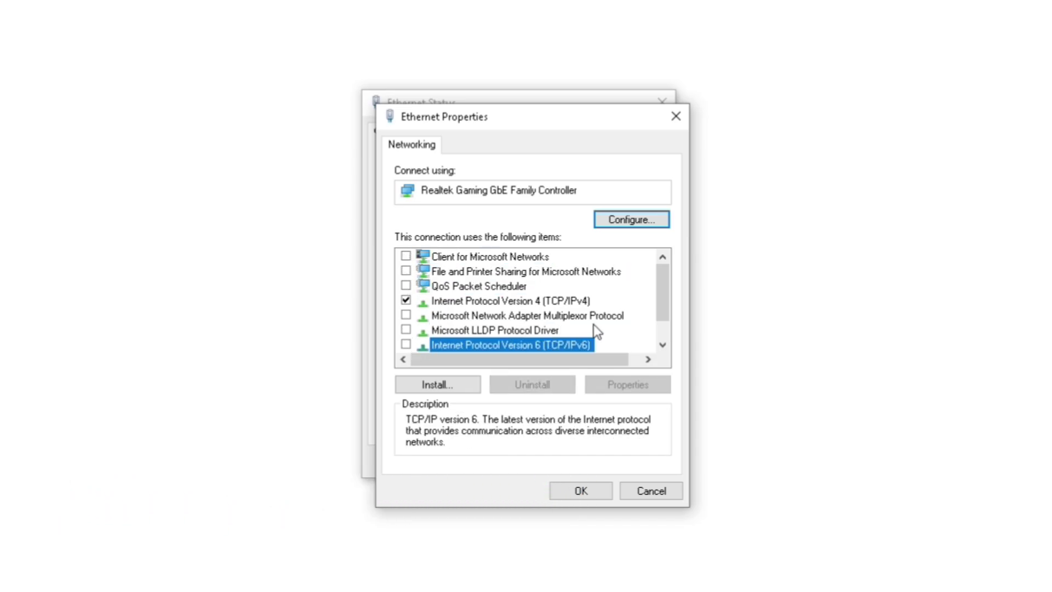
left_click_drag(665, 294, 661, 317)
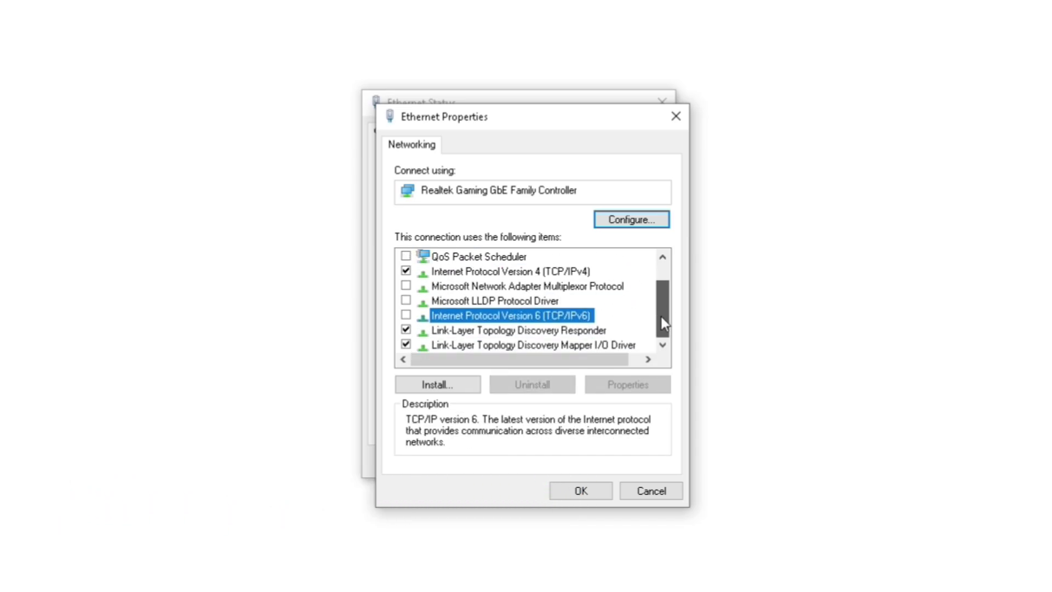
left_click(406, 330)
left_click(406, 344)
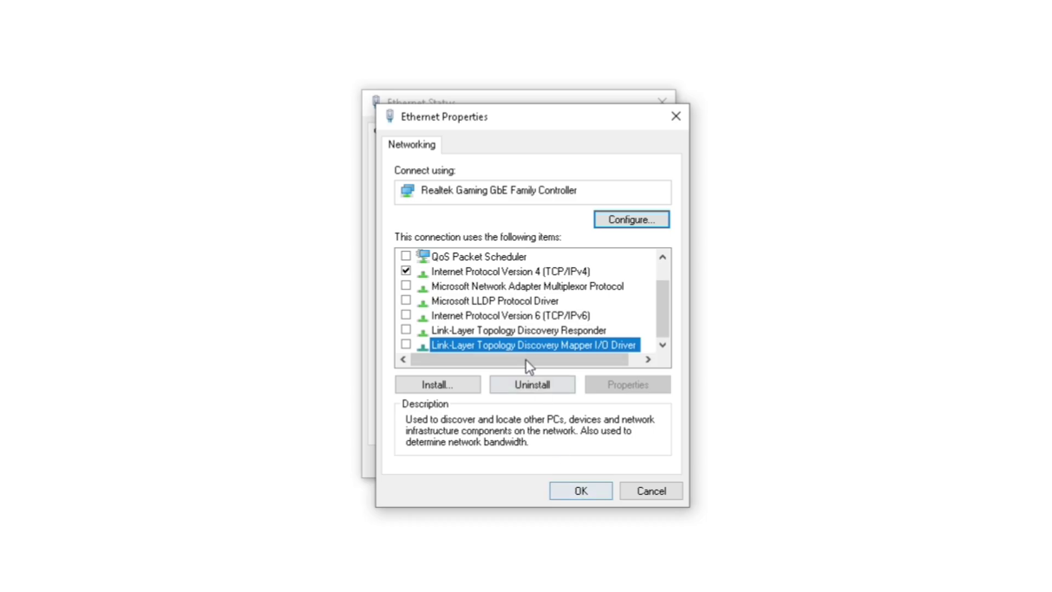
Apply the connection items, then set the adapter's ARP Offload to Disabled
left_click(580, 491)
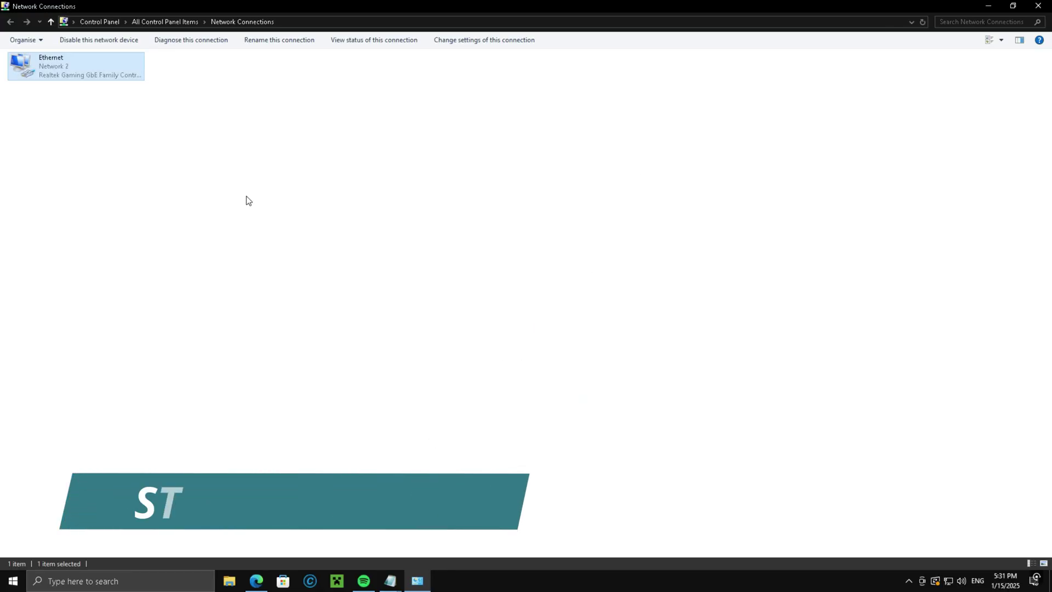
double_click(122, 80)
left_click(460, 380)
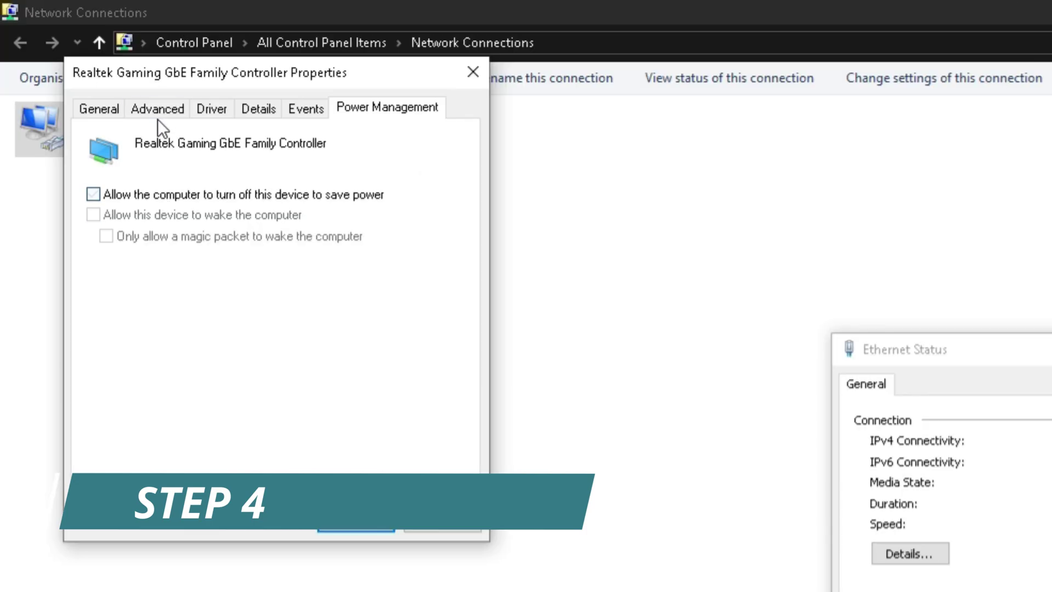
left_click(156, 116)
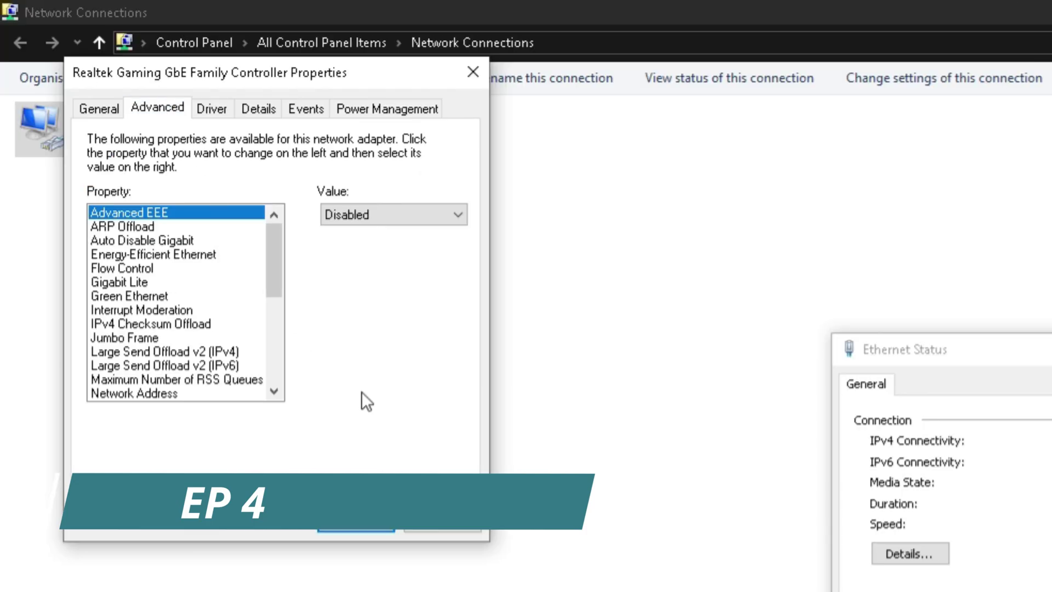
left_click(219, 226)
left_click(383, 215)
left_click(382, 233)
Set the adapter's Flow Control and Gigabit Lite to Disabled
left_click(202, 240)
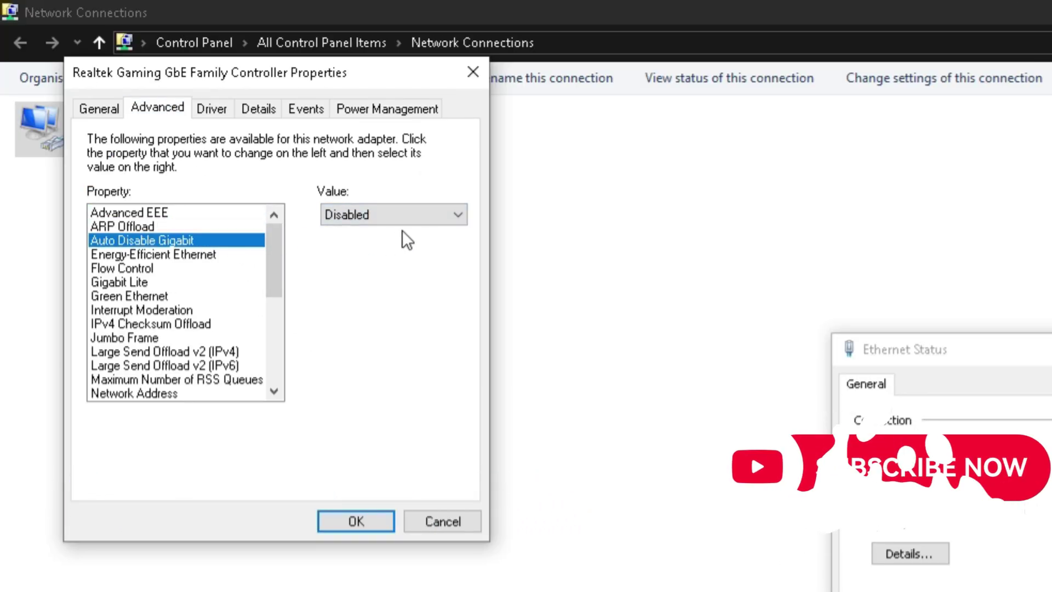
left_click(238, 253)
key("Down")
left_click(393, 214)
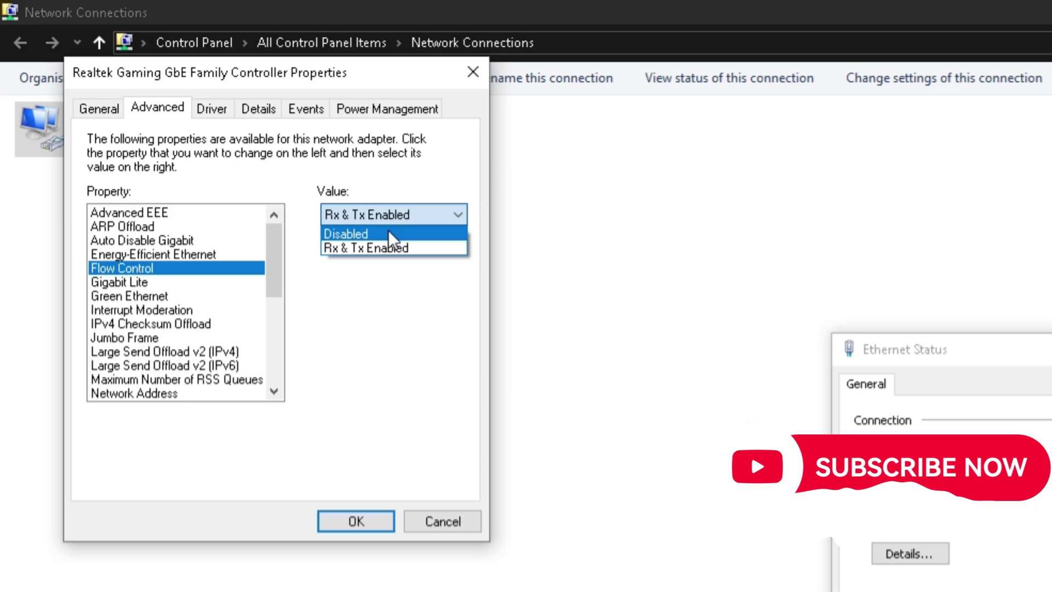
left_click(351, 234)
left_click(186, 295)
left_click(211, 282)
left_click(391, 215)
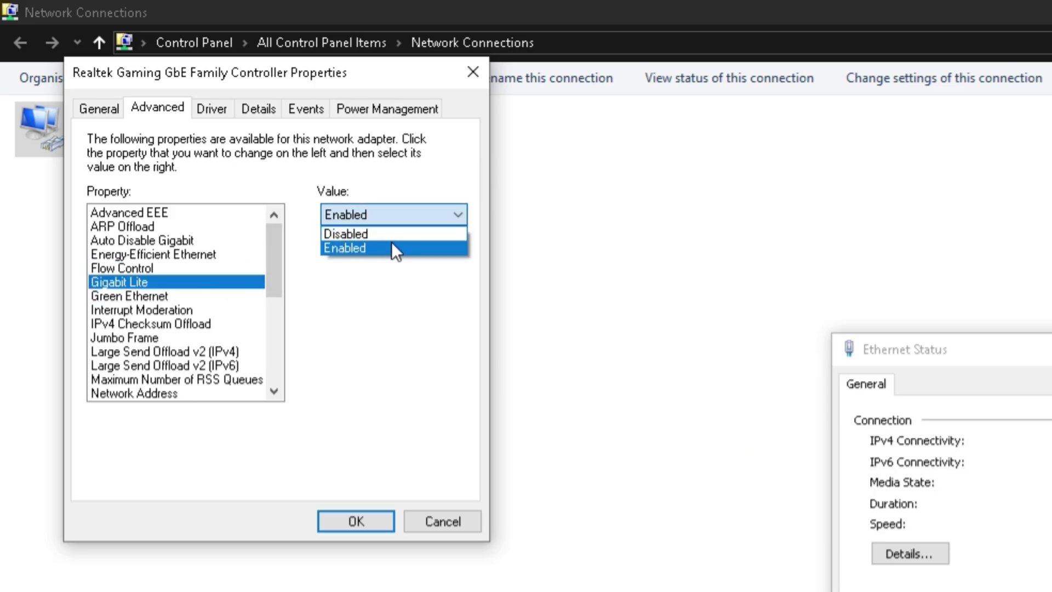
left_click(383, 232)
Keep Flow Control Disabled and set Green Ethernet and Interrupt Moderation to Disabled
key("Down")
left_click(256, 266)
left_click(367, 214)
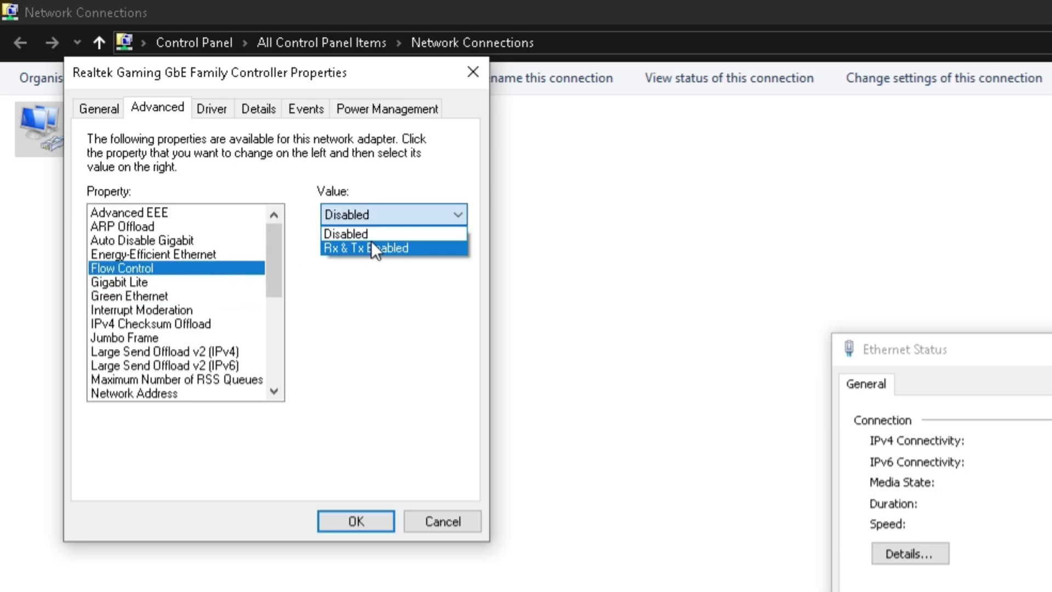
left_click(383, 233)
left_click(228, 294)
left_click(383, 215)
left_click(364, 232)
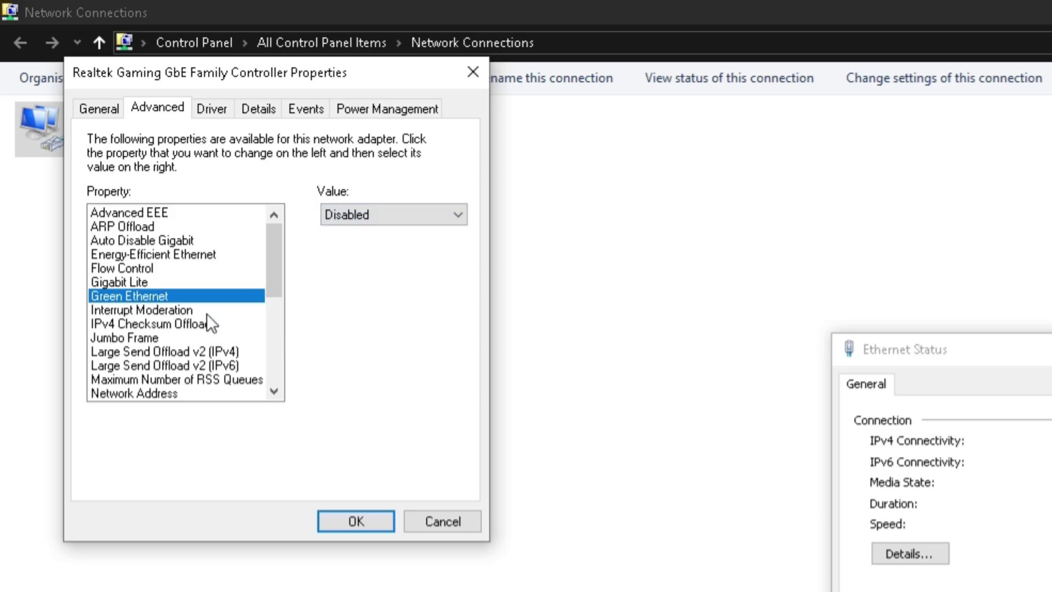
left_click(206, 310)
left_click(384, 215)
left_click(376, 233)
Review IPv4 Checksum Offload, Jumbo Frame, RSS Queues, Network Address, NS Offload and Large Send Offload
left_click(211, 323)
left_click(402, 216)
left_click(405, 217)
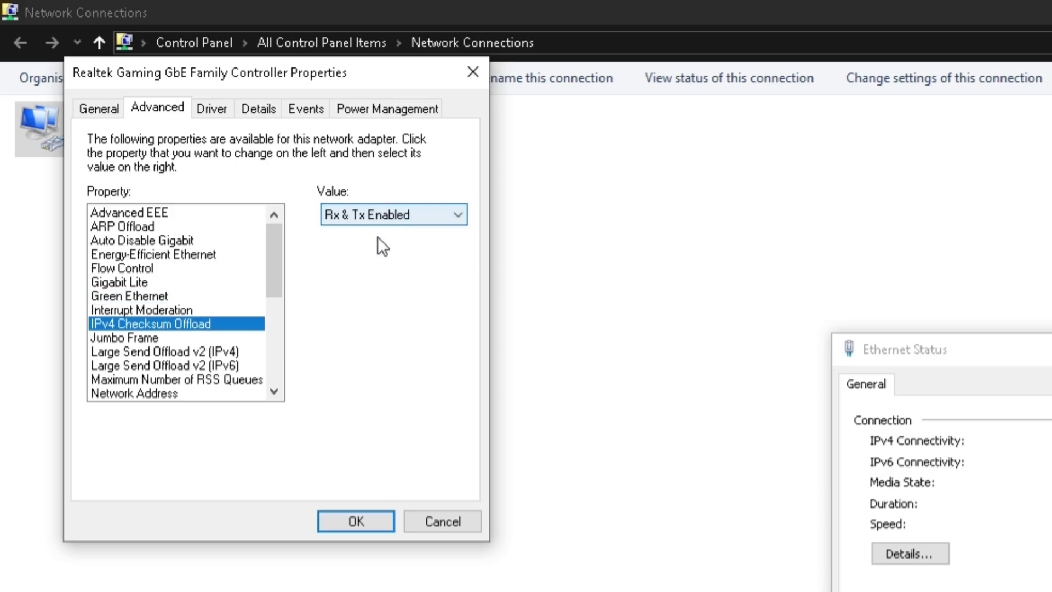
left_click(207, 337)
left_click_drag(277, 278, 281, 315)
left_click(247, 282)
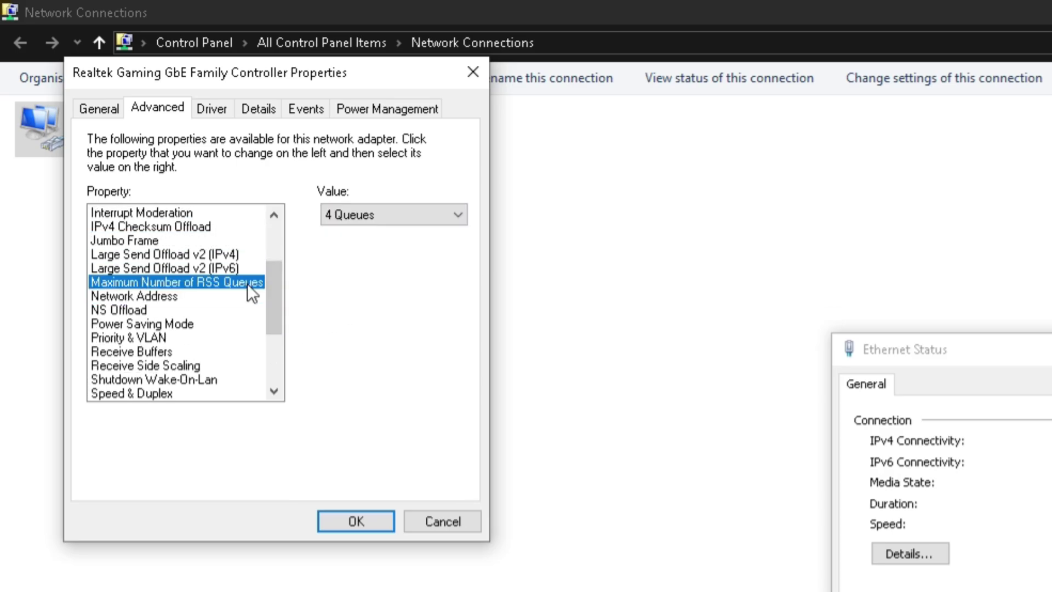
left_click(224, 296)
left_click(220, 310)
left_click(218, 254)
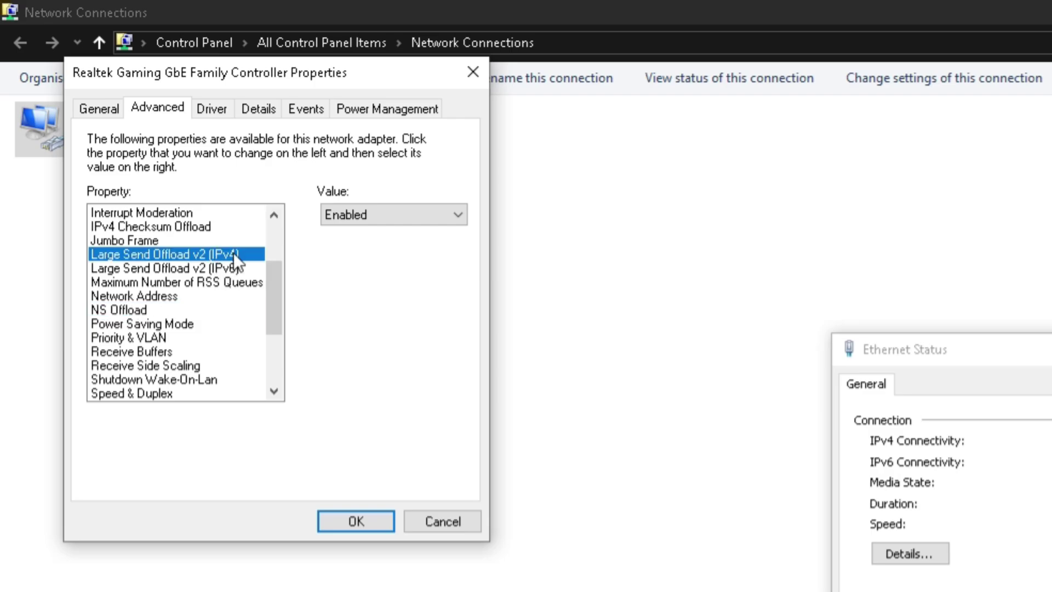
key("Up")
Review NS Offload, Power Saving Mode, Priority & VLAN, Receive Buffers, RSS and Shutdown Wake-On-Lan
left_click(232, 266)
left_click(216, 312)
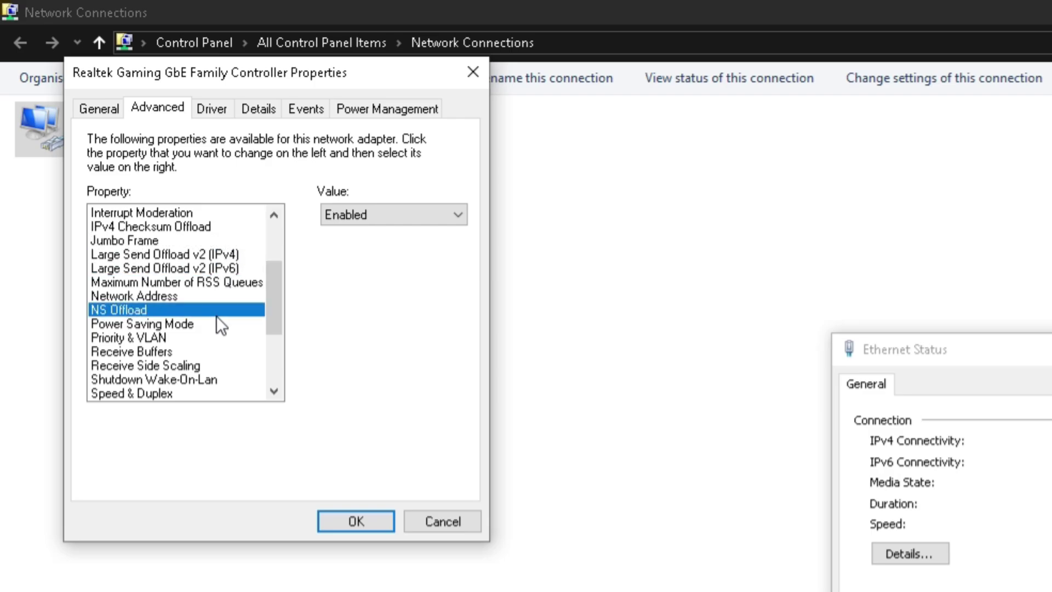
left_click(378, 215)
left_click(214, 296)
left_click(212, 323)
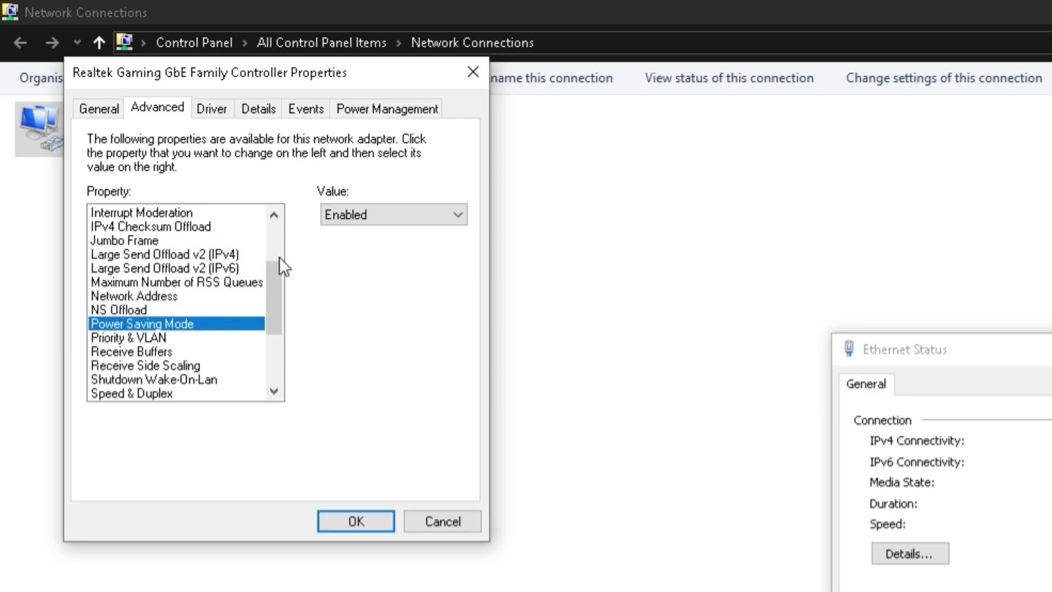
left_click(350, 214)
left_click(182, 337)
left_click(386, 211)
left_click(385, 211)
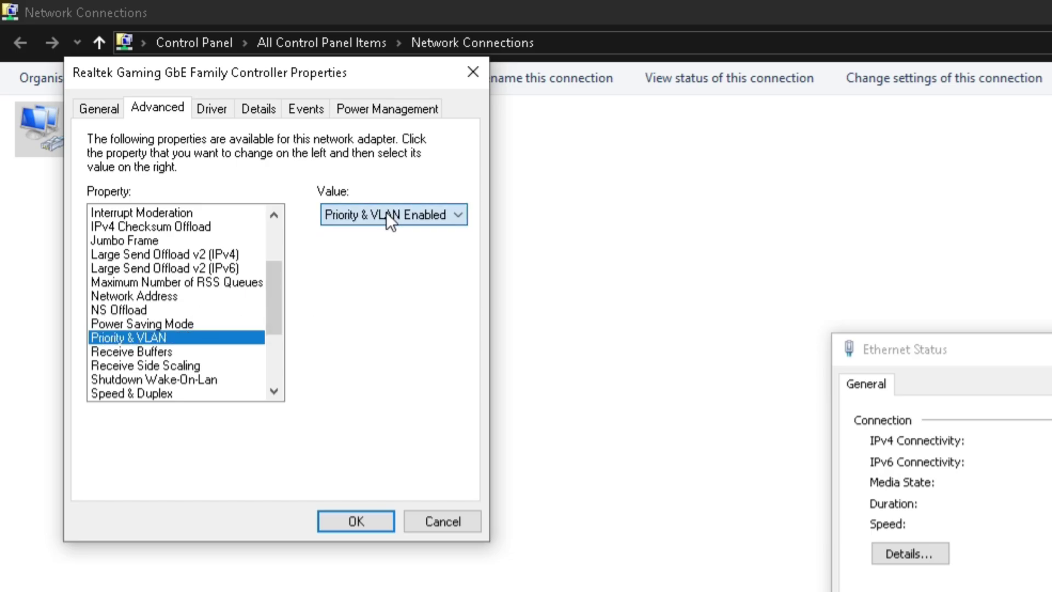
left_click(199, 351)
left_click(196, 365)
left_click(201, 379)
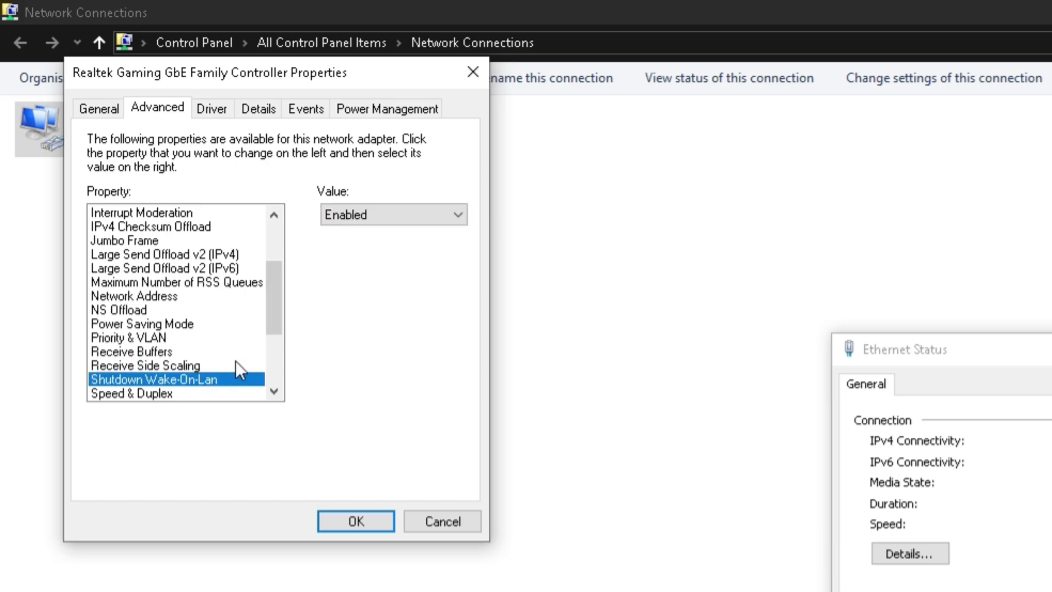
Set UDP Checksum Offload for both IPv4 and IPv6 to Disabled
scroll(273, 309, "down", 2)
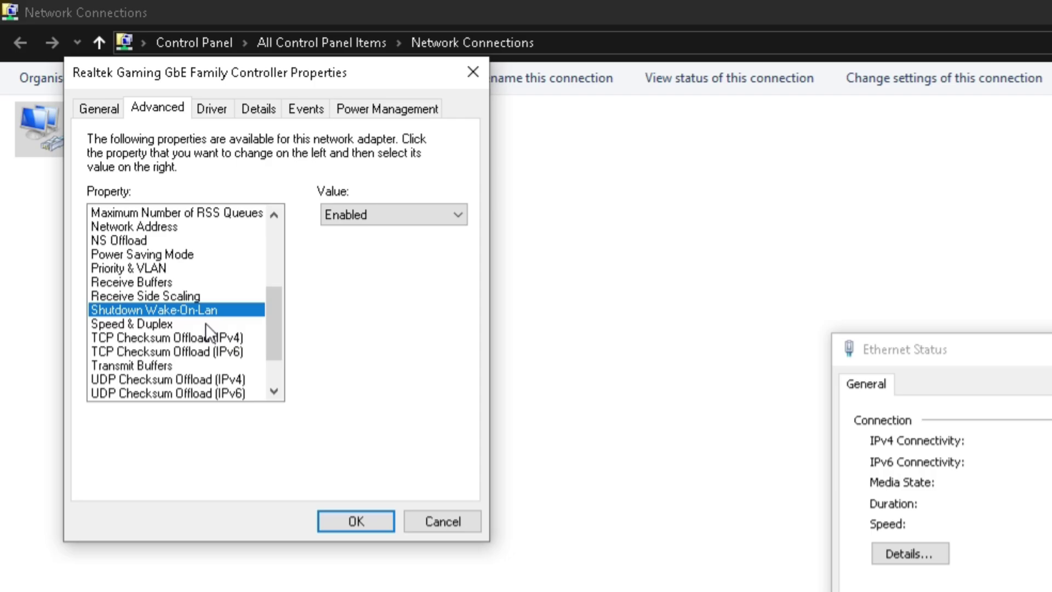
left_click(208, 322)
left_click(221, 309)
key("Down")
left_click(204, 337)
left_click(213, 351)
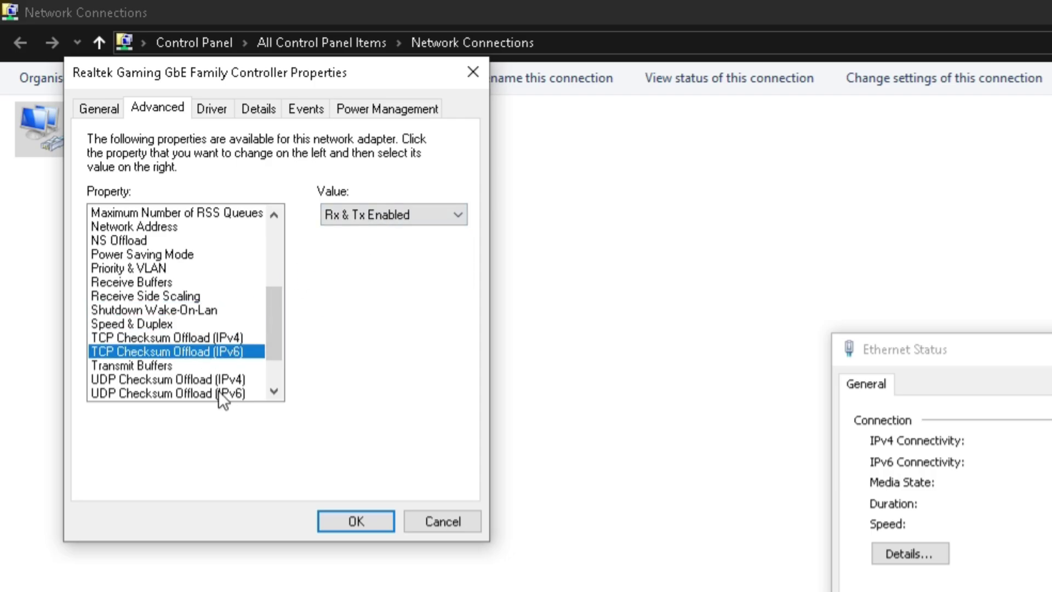
key("Down")
key("Down")
left_click(387, 219)
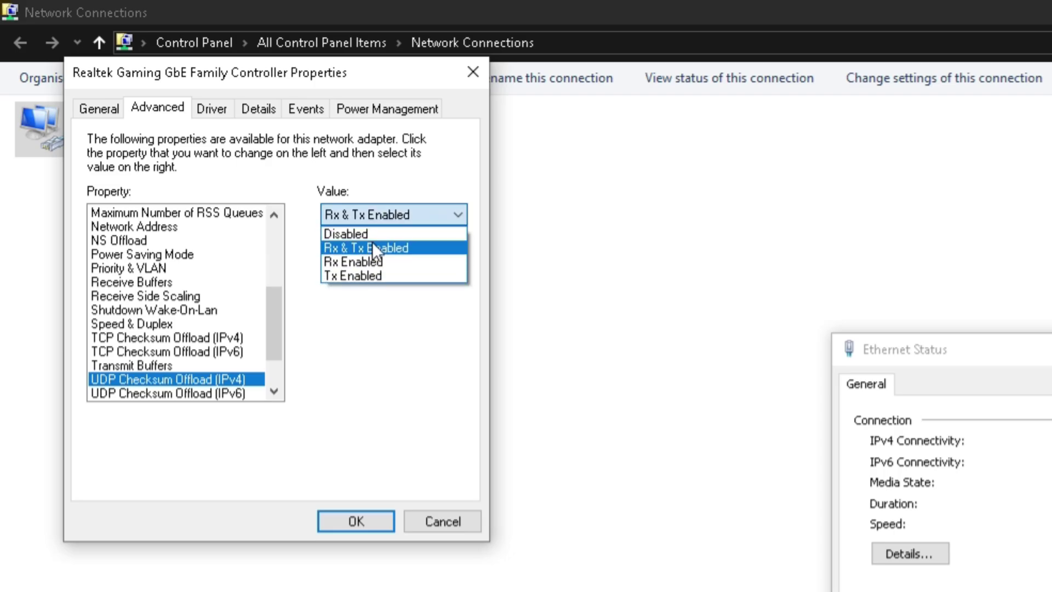
left_click(374, 234)
left_click(167, 393)
left_click(353, 215)
left_click(356, 233)
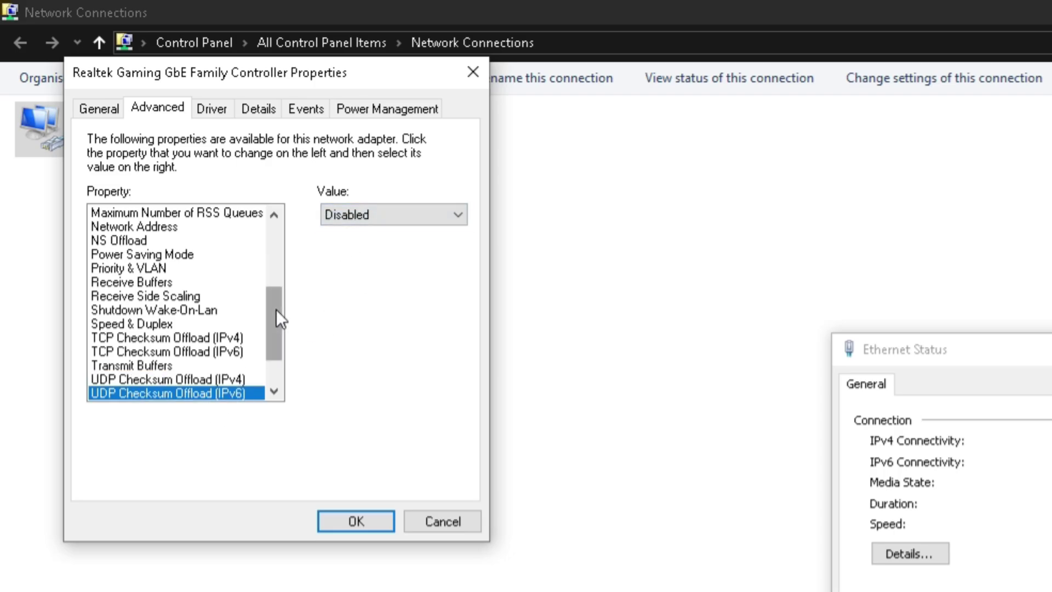
Set Wake on Magic Packet, the second magic-packet option and Wake on pattern match to Disabled
scroll(257, 328, "down", 2)
left_click(245, 351)
left_click(390, 215)
left_click(351, 233)
left_click(180, 365)
left_click(390, 215)
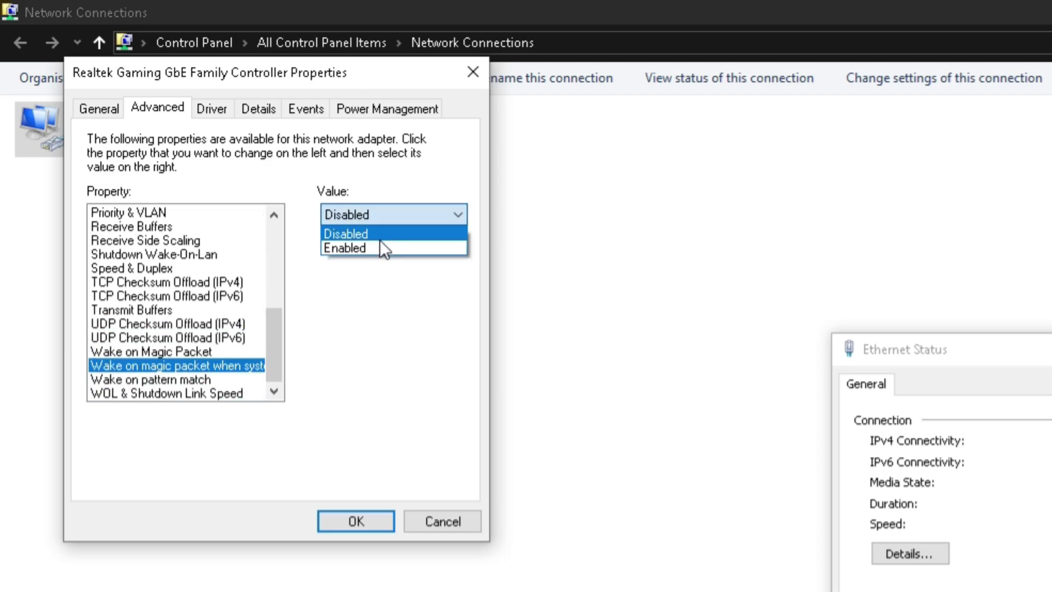
left_click(378, 234)
left_click(216, 380)
left_click(390, 215)
left_click(376, 234)
Set WOL & Shutdown Link Speed to Not Speed Down and save the adapter settings
left_click(235, 392)
left_click(390, 215)
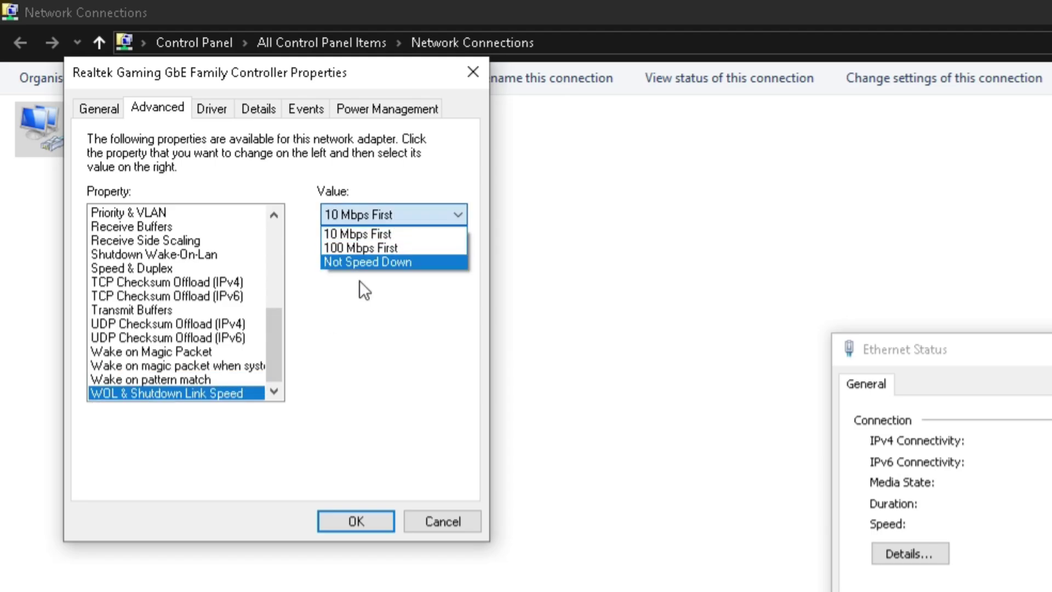
left_click(378, 260)
left_click(354, 523)
right_click(517, 286)
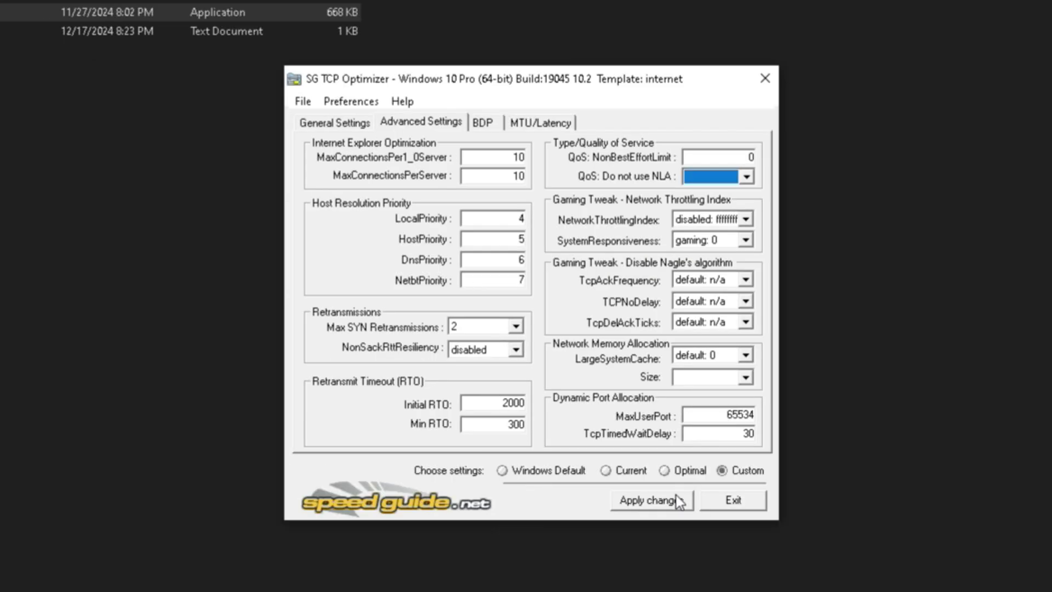
Apply the SG TCP Optimizer custom changes, confirm them, and choose No on the reboot prompt
left_click(411, 496)
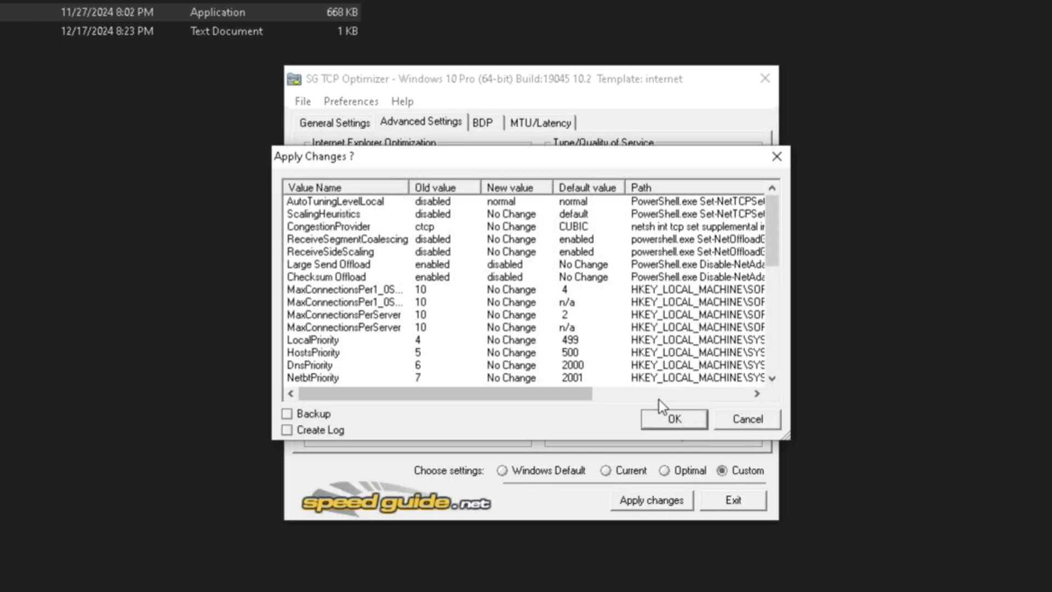
left_click(670, 415)
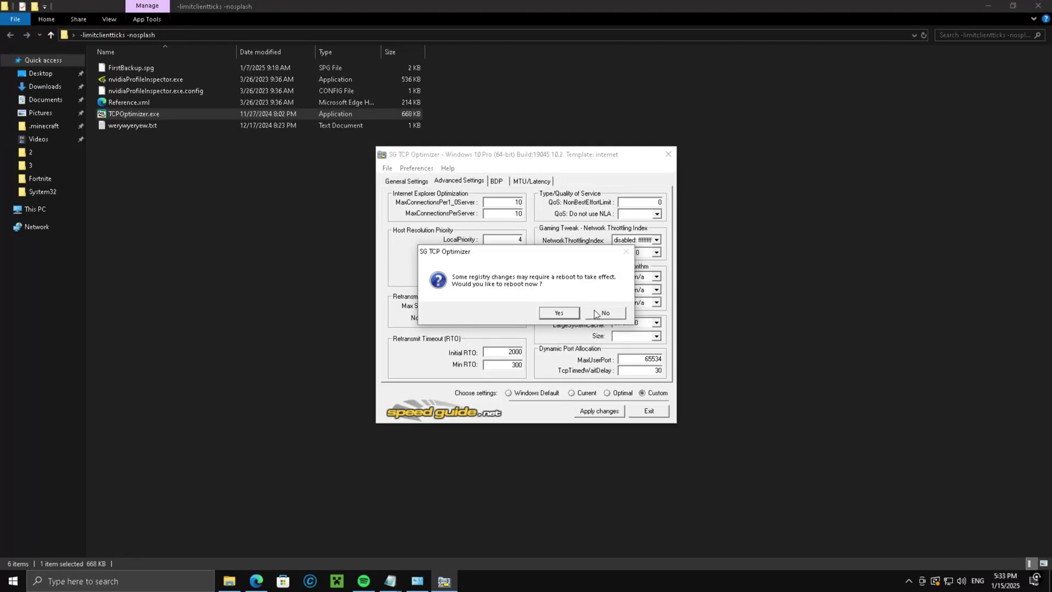
left_click(605, 312)
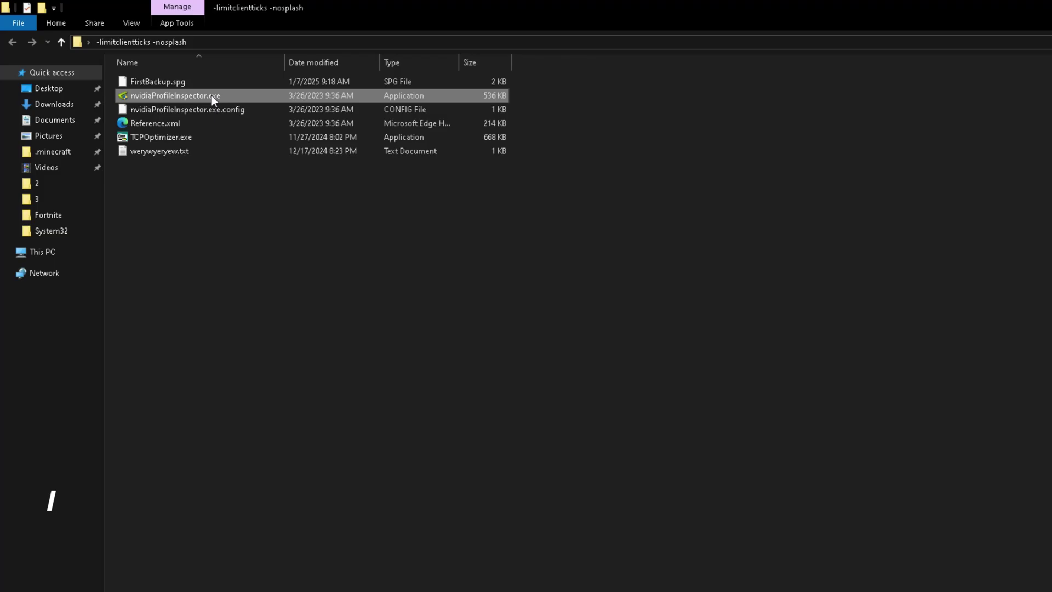
Run NVIDIA Profile Inspector as administrator and load the Fortnite profile
right_click(176, 79)
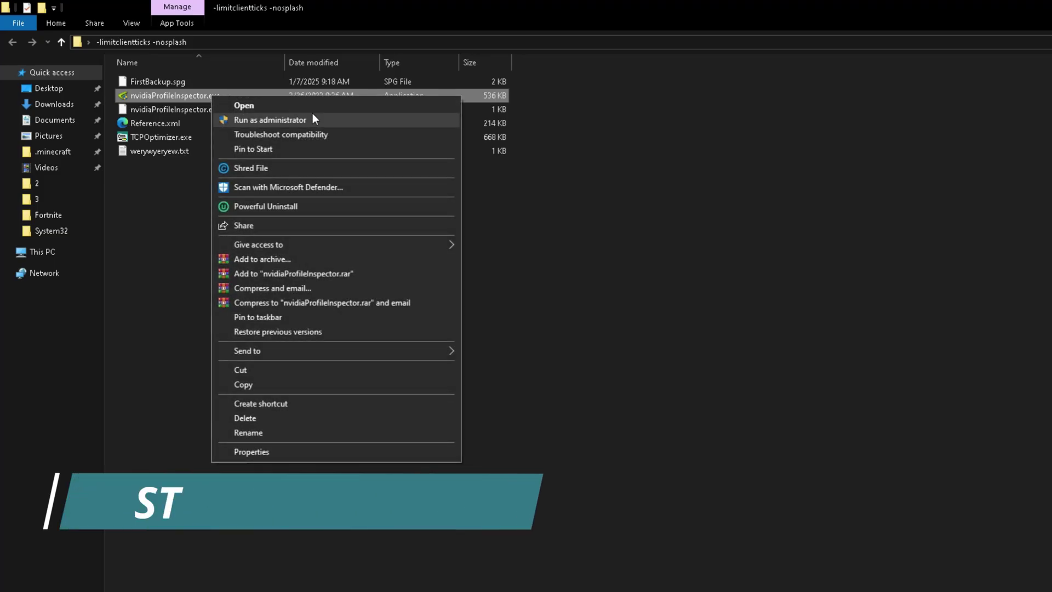
left_click(312, 119)
left_click(598, 439)
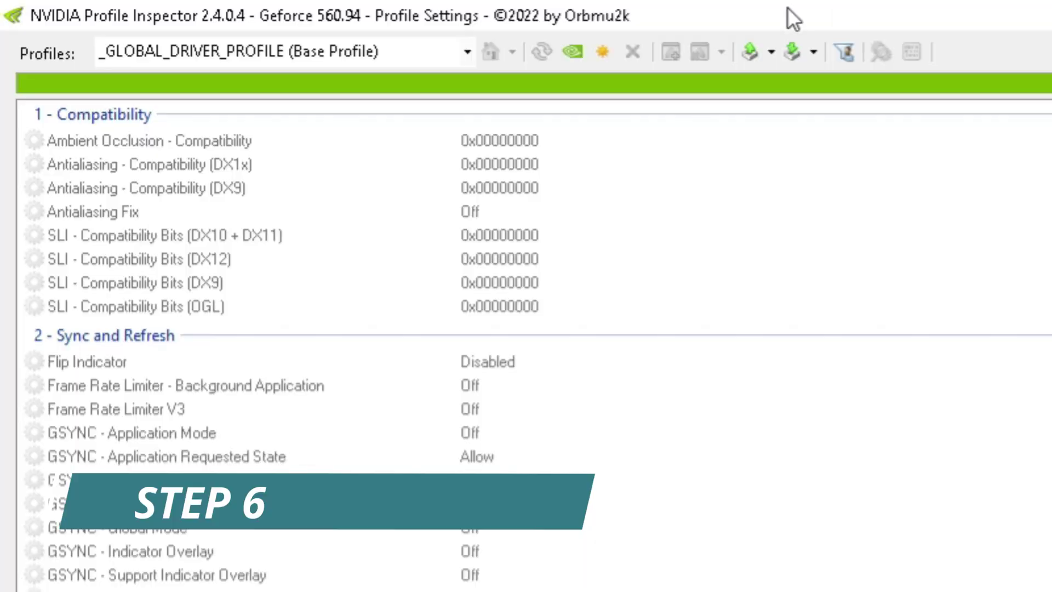
left_click(389, 52)
type("fortn")
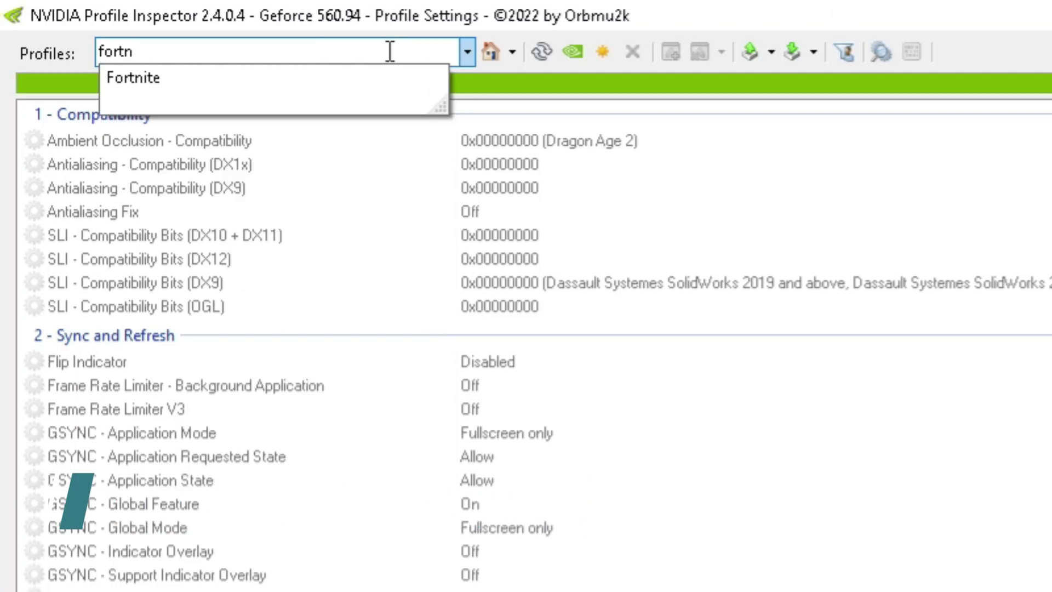
key("Down")
key("Return")
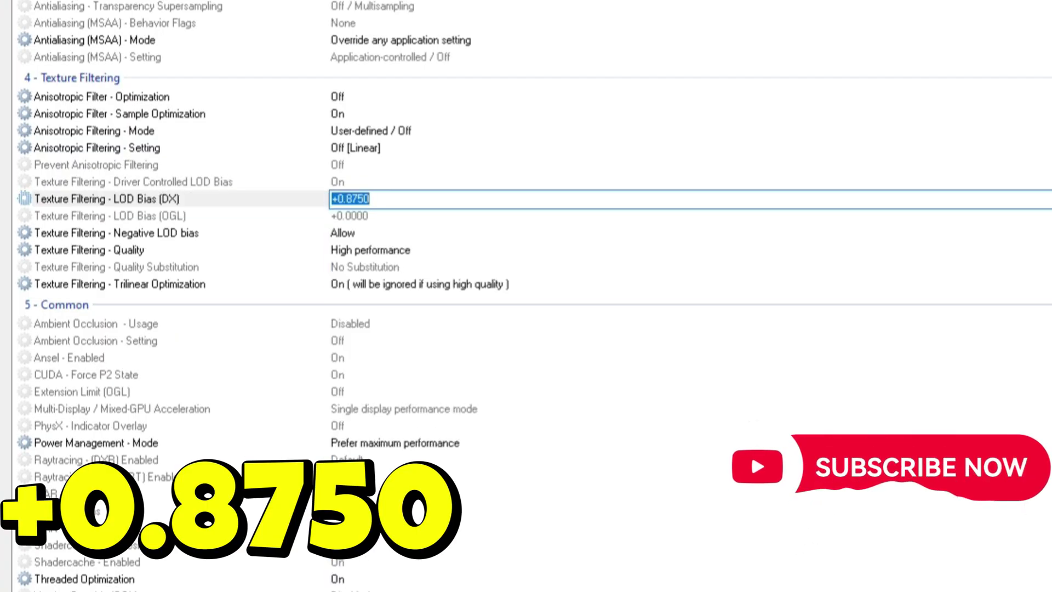
Set LOD Bias to +0.8750, shader cache to 10GB, Transparency Supersampling to AA_MODE_REPLAY_MODE_ALL
left_click(349, 215)
left_click(350, 418)
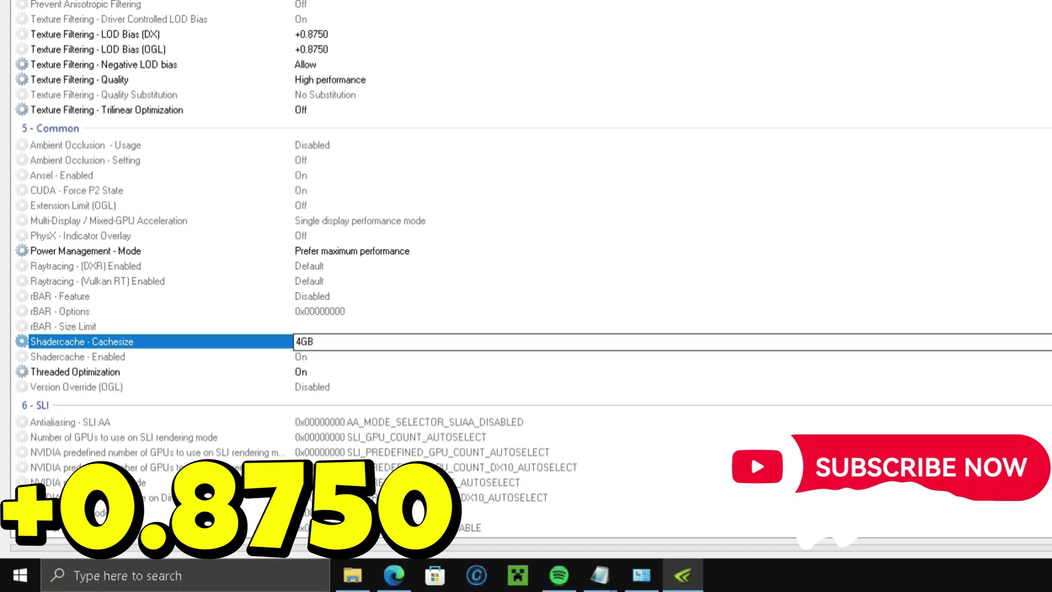
left_click(361, 341)
left_click(368, 434)
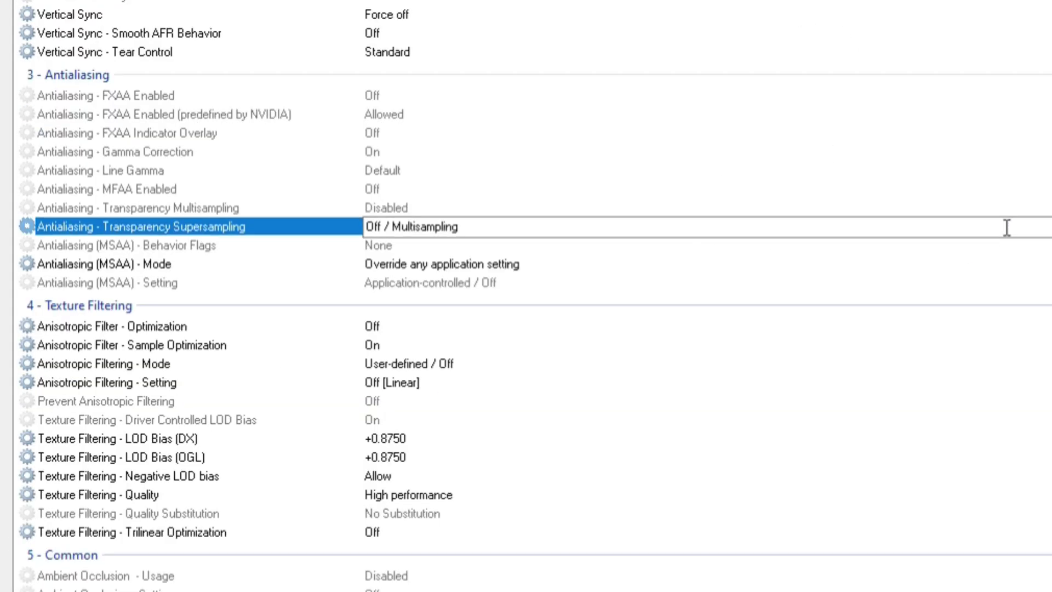
left_click(873, 228)
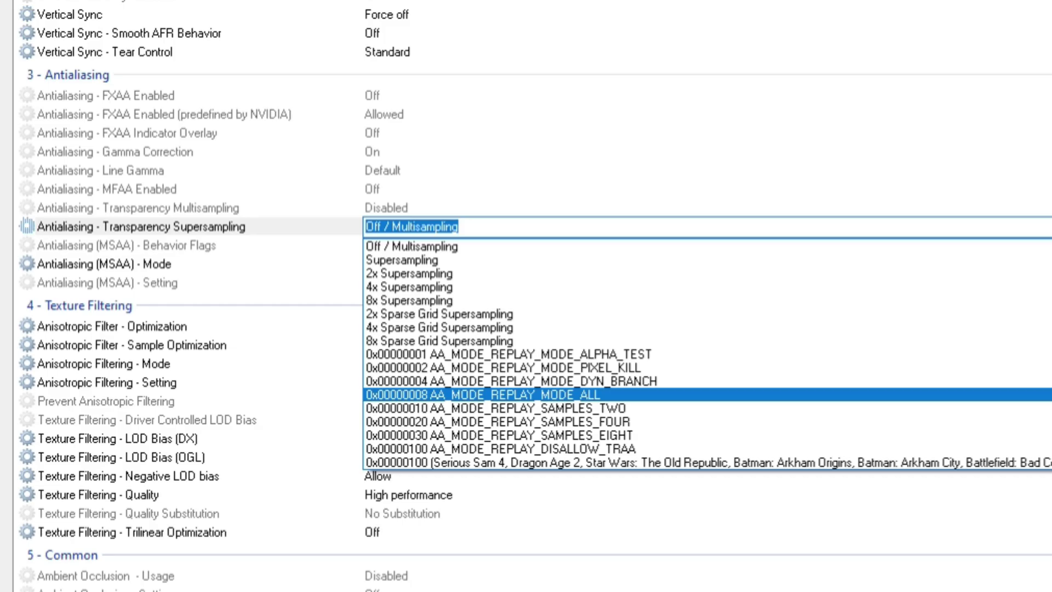
left_click(482, 395)
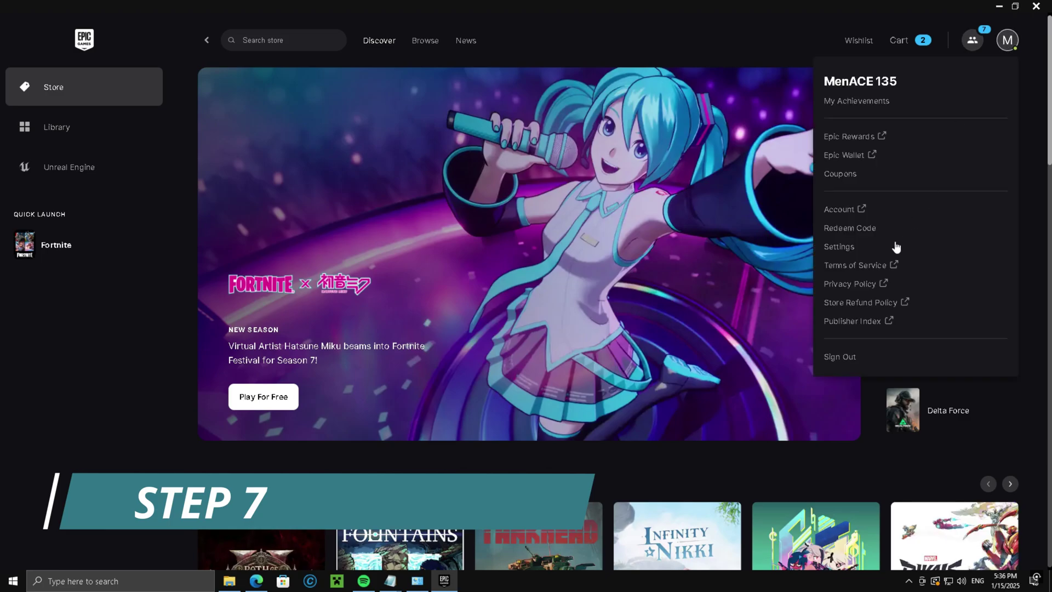
Set the Epic Games Launcher download throttle to 0 in Settings
left_click(839, 247)
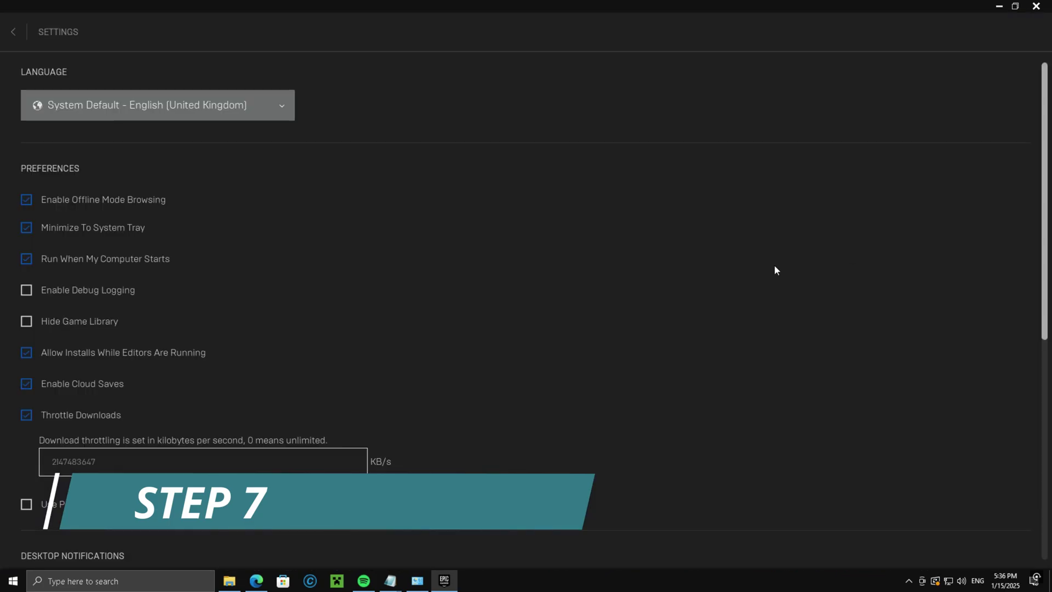
double_click(124, 466)
type("0")
Expand FORTNITE and check its -limitclientticks additional command line argument
scroll(966, 166, "down", 8)
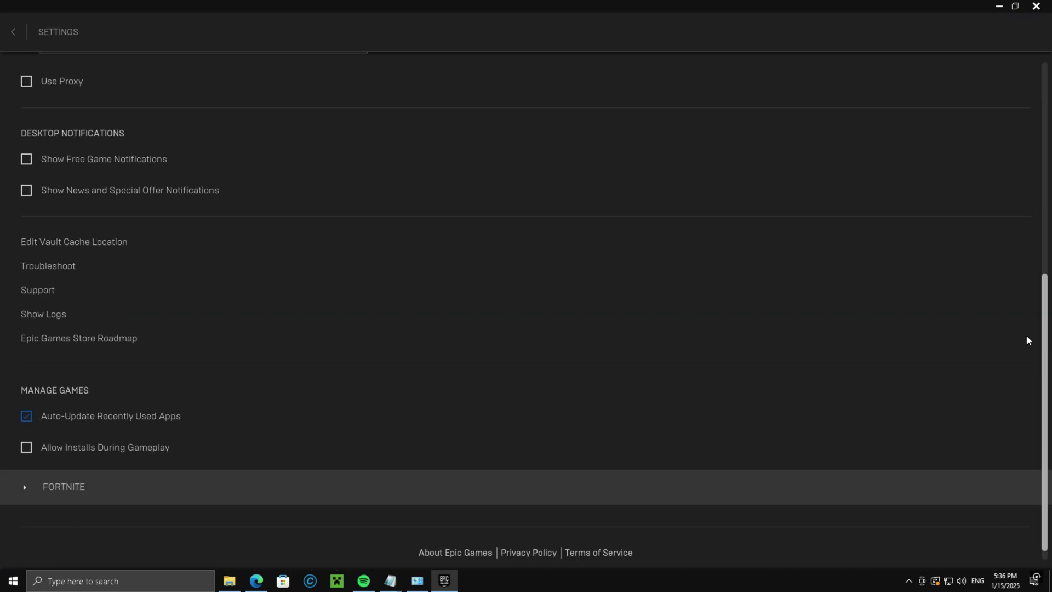
left_click(90, 480)
scroll(1047, 326, "down", 2)
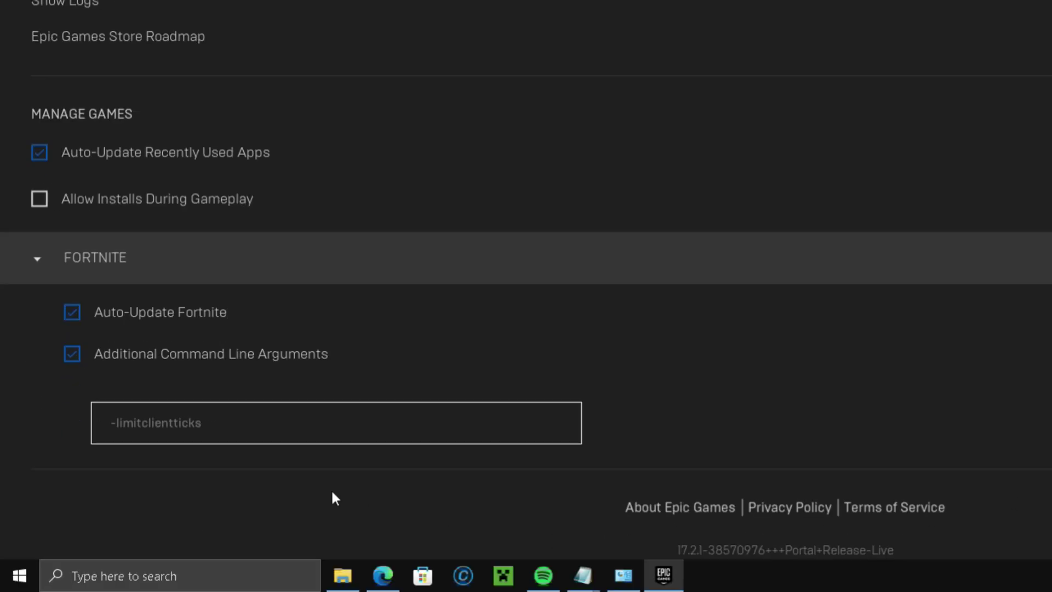
triple_click(259, 426)
left_click(286, 424)
triple_click(225, 433)
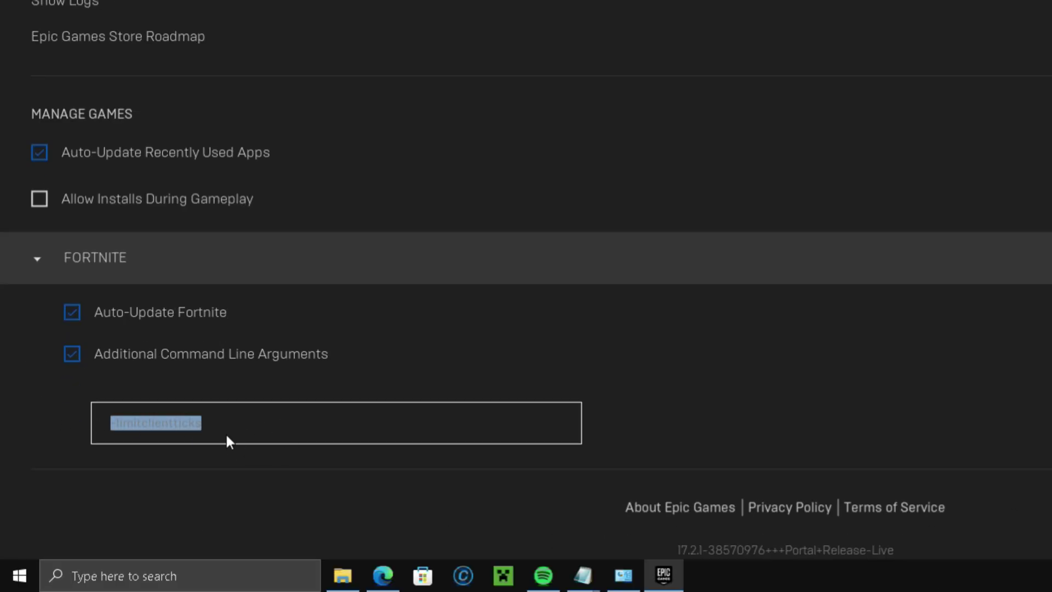
left_click(265, 428)
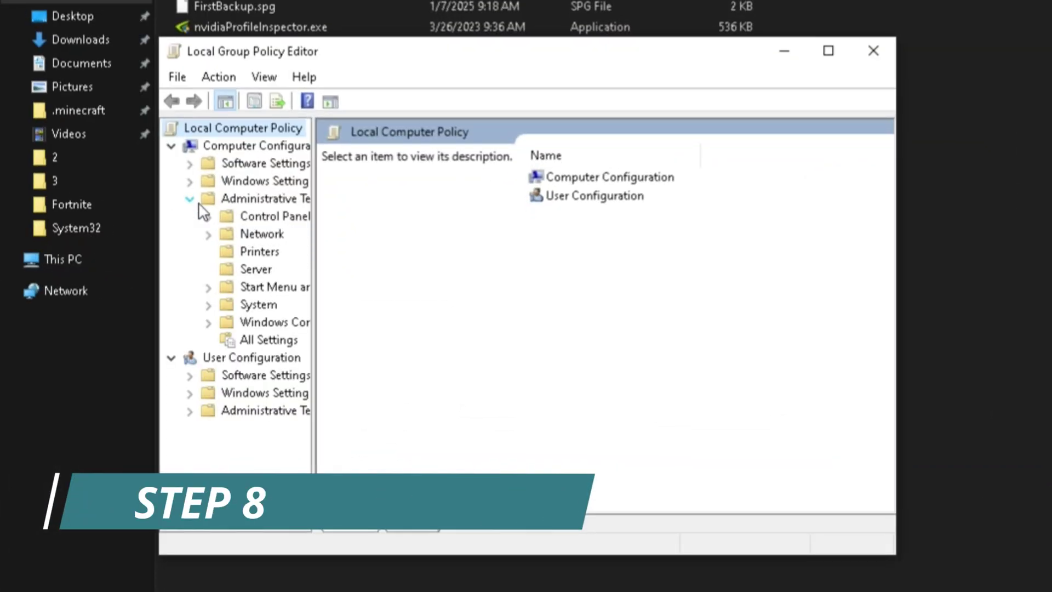
Review the aeffffff Policy-based QoS policy, confirming it applies to TCP and UDP
left_click(190, 199)
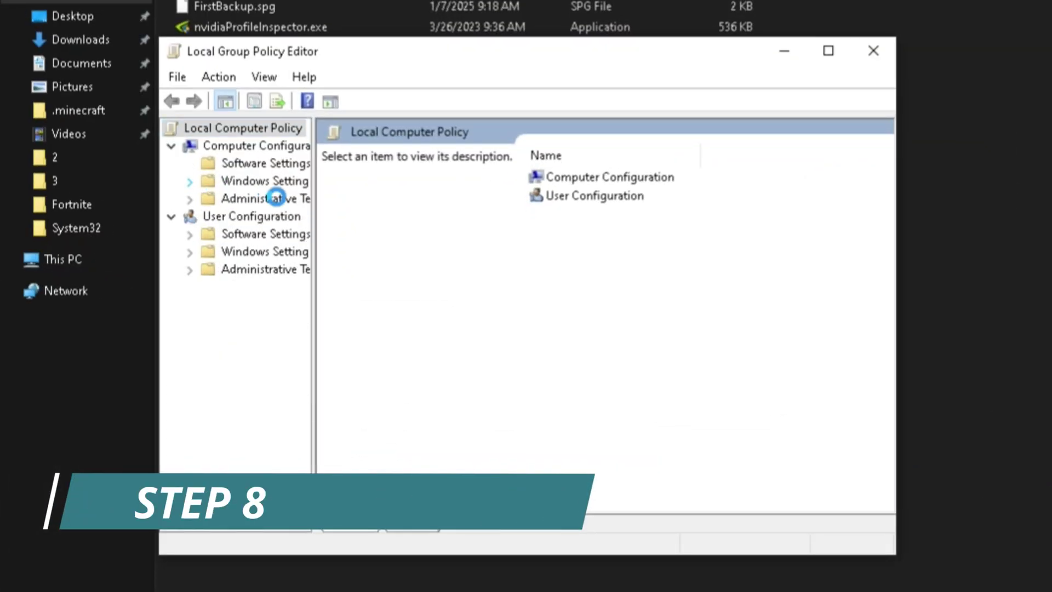
left_click(190, 181)
left_click(273, 252)
left_click(208, 252)
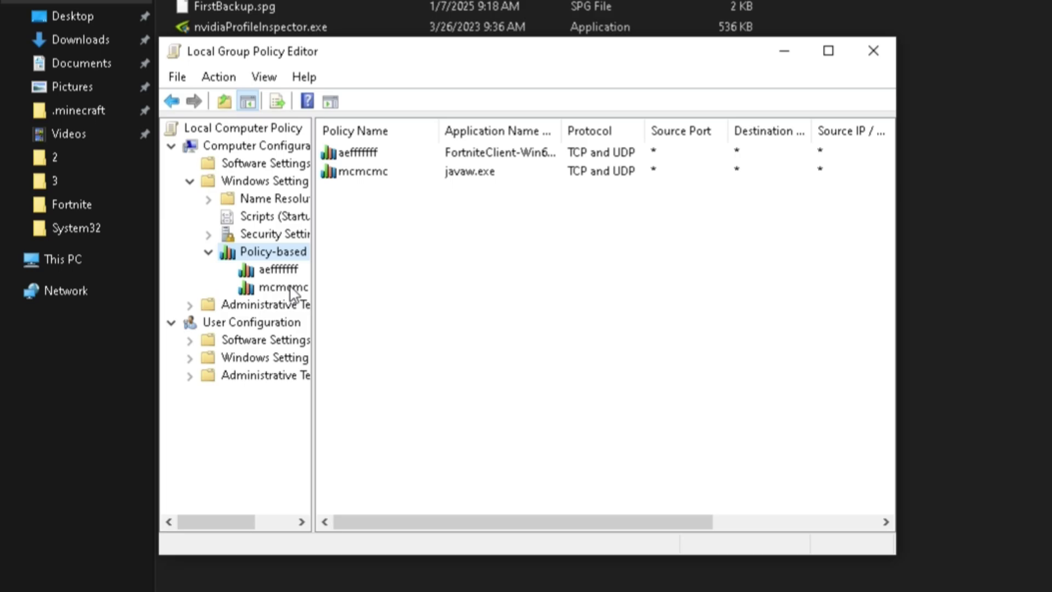
double_click(378, 153)
left_click(412, 118)
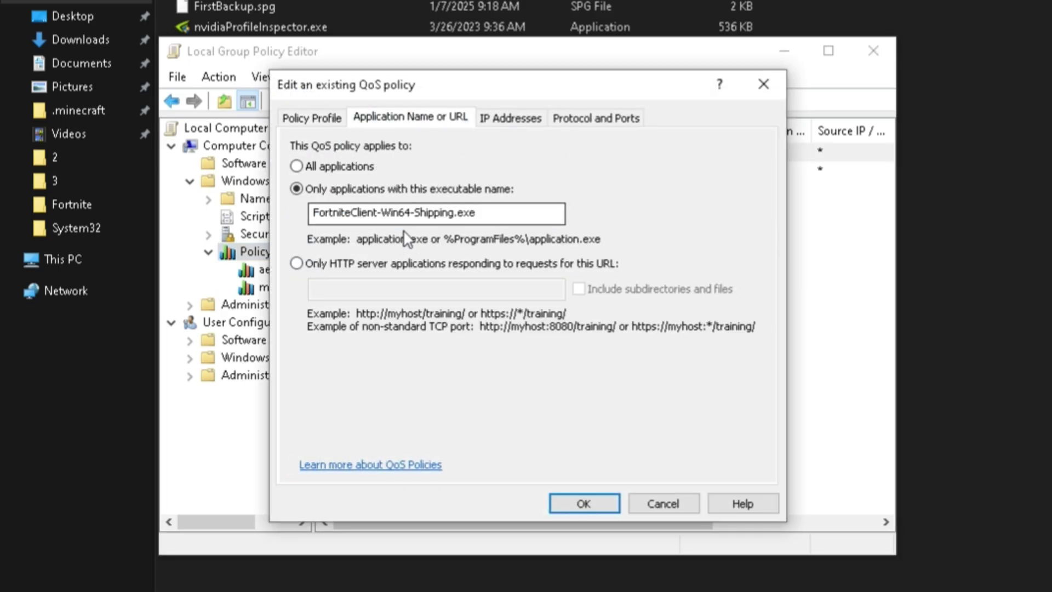
key("ctrl+Tab")
key("ctrl+Tab")
left_click(334, 223)
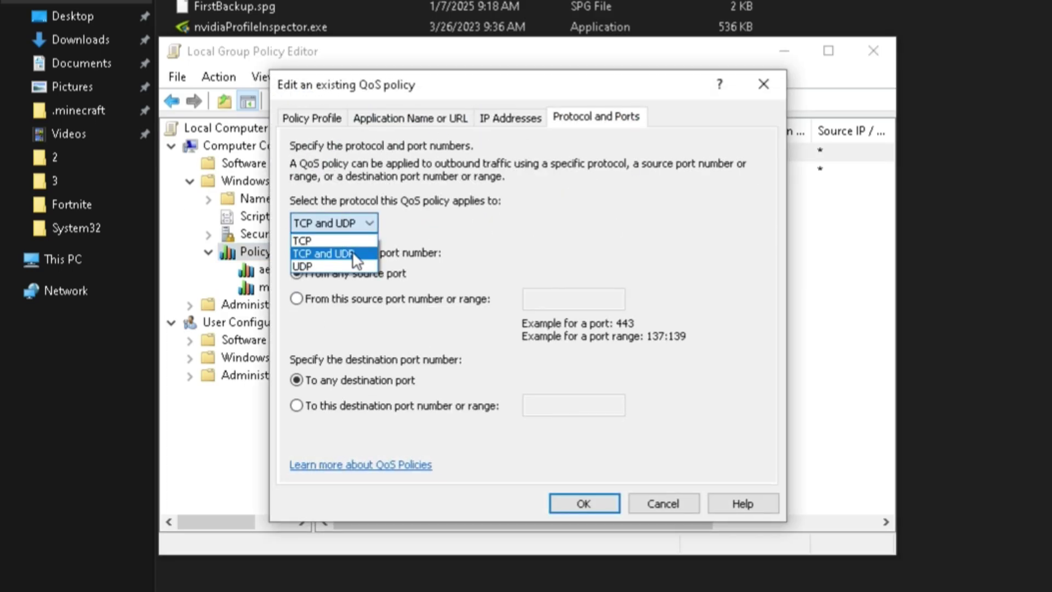
left_click(340, 247)
left_click(684, 502)
Keep DSCP marking requests ignored in Advanced QoS settings, then close the editor
right_click(282, 256)
mouse_move(469, 321)
left_click(476, 294)
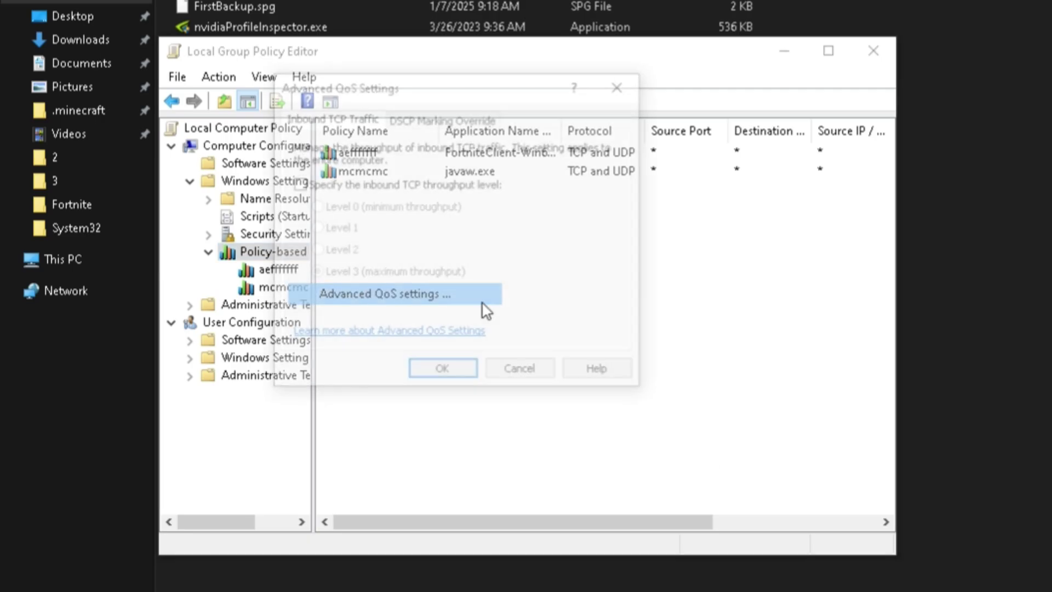
left_click(441, 119)
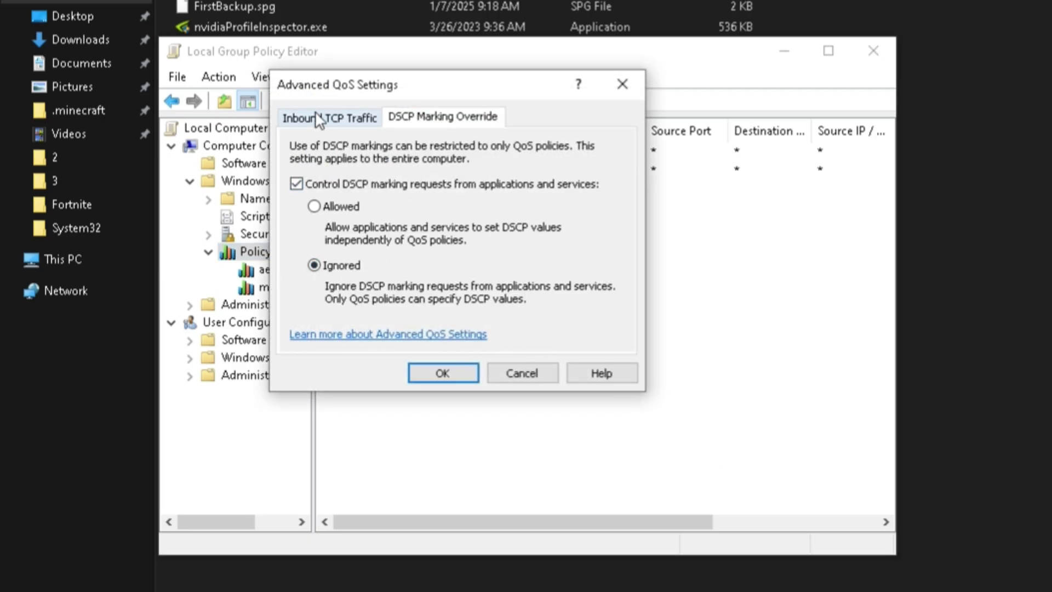
left_click(442, 375)
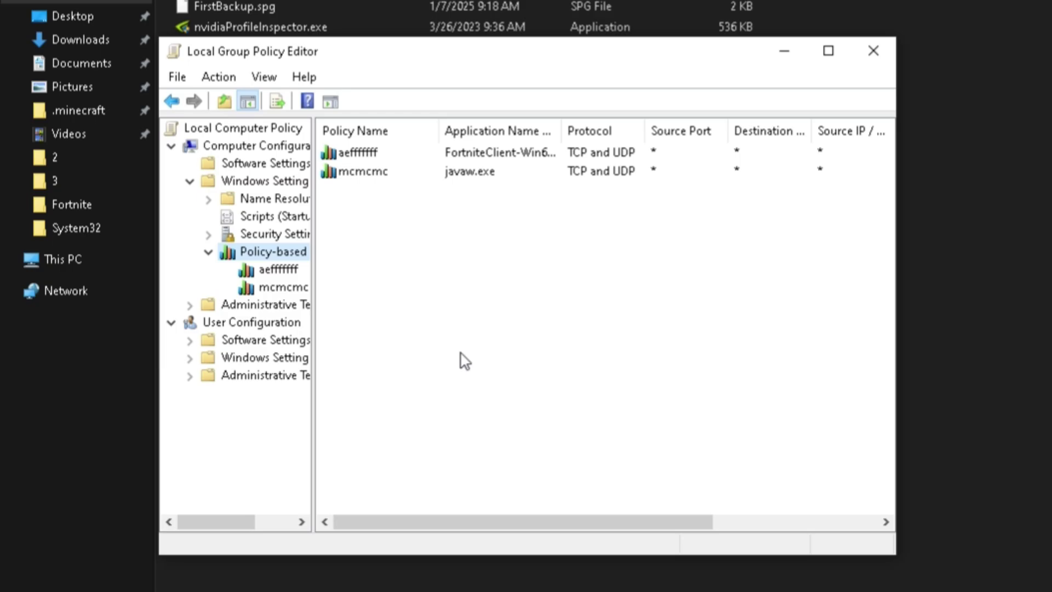
left_click(886, 52)
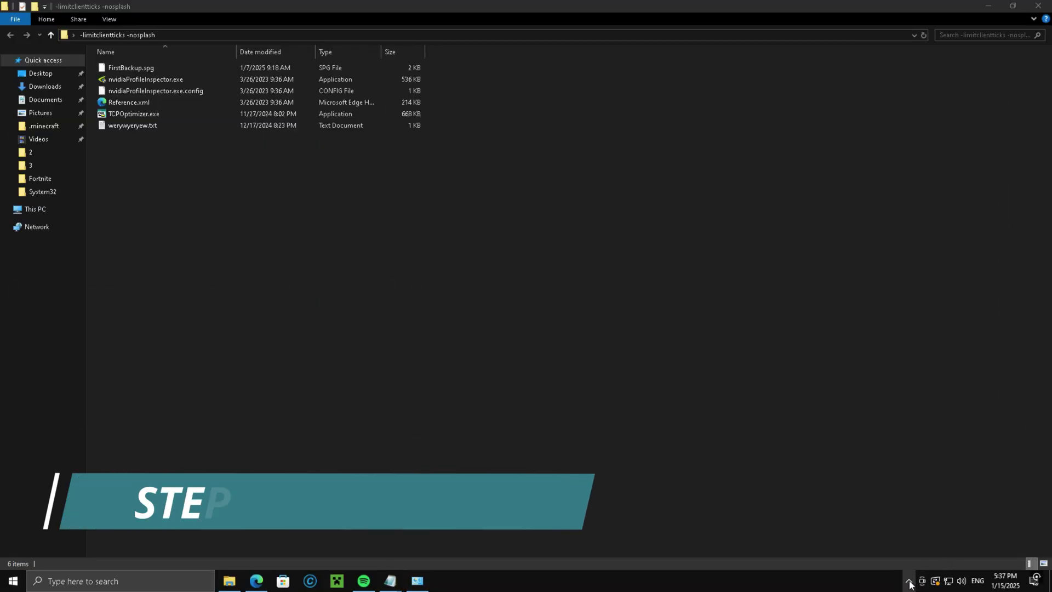
Open NVIDIA Control Panel from the tray and show Fortnite's program 3D settings
left_click(909, 582)
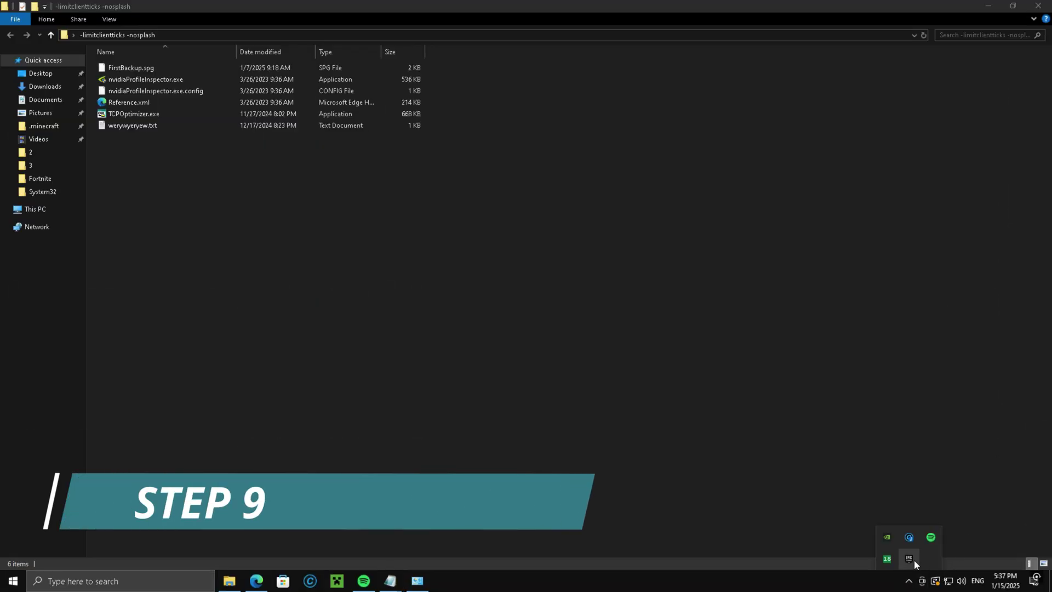
right_click(890, 539)
left_click(959, 515)
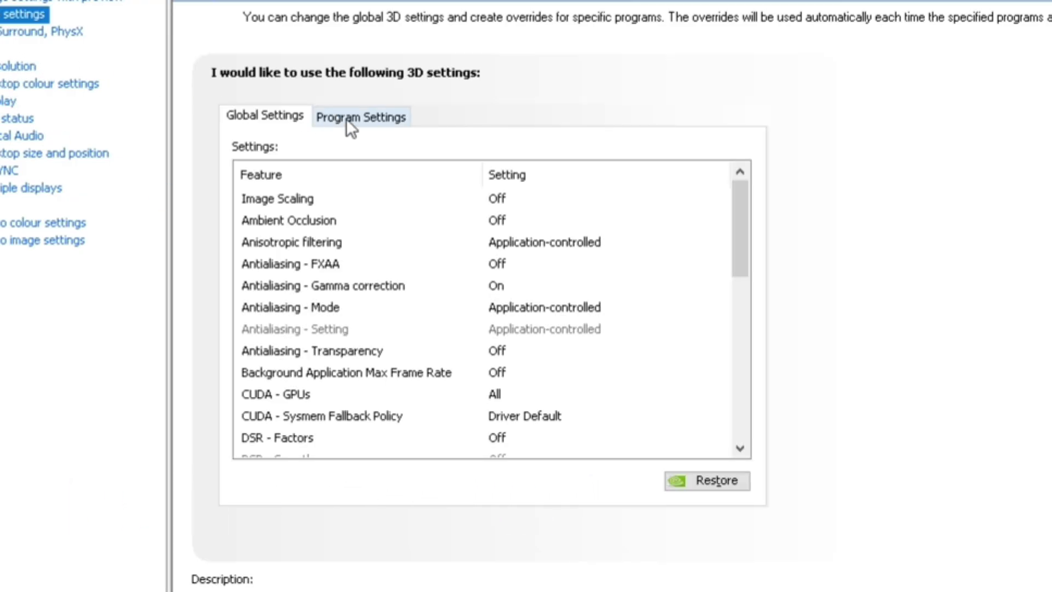
left_click(351, 123)
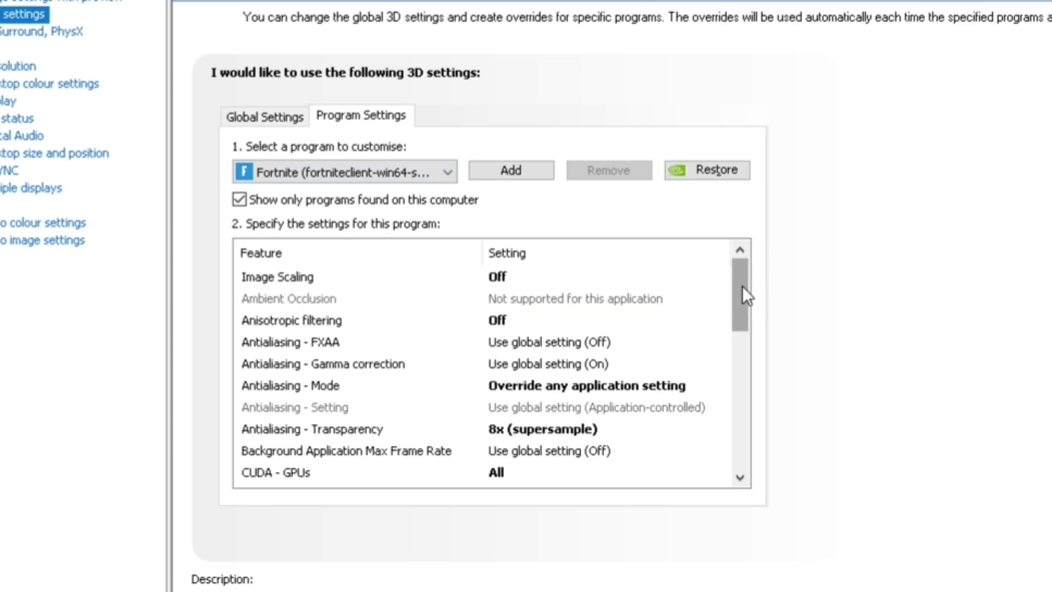
left_click_drag(742, 285, 741, 291)
Turn Antialiasing Transparency and Mode off and choose Highest available refresh rate
left_click(595, 409)
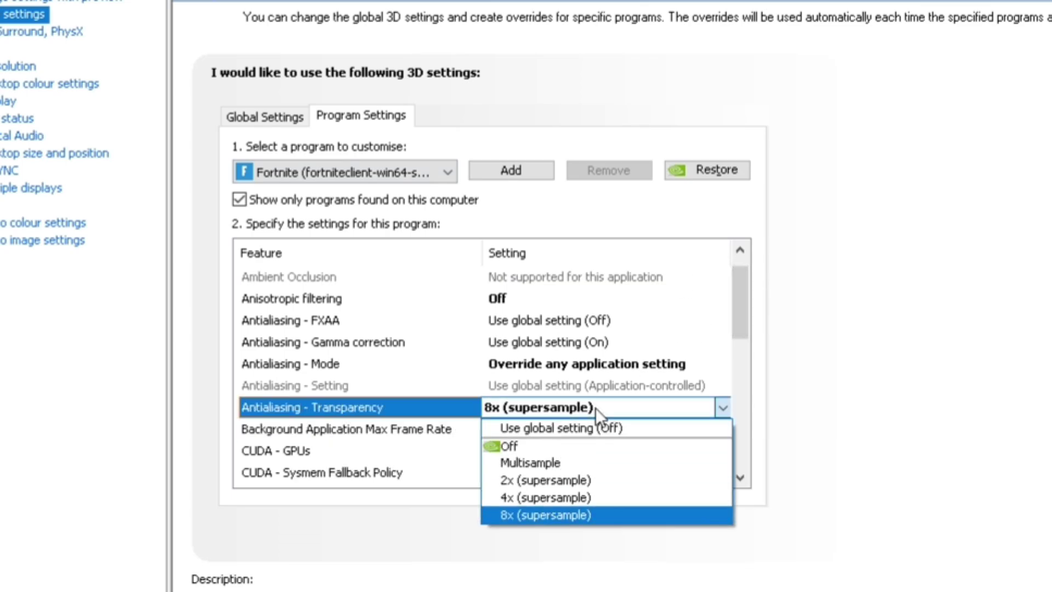
left_click(608, 445)
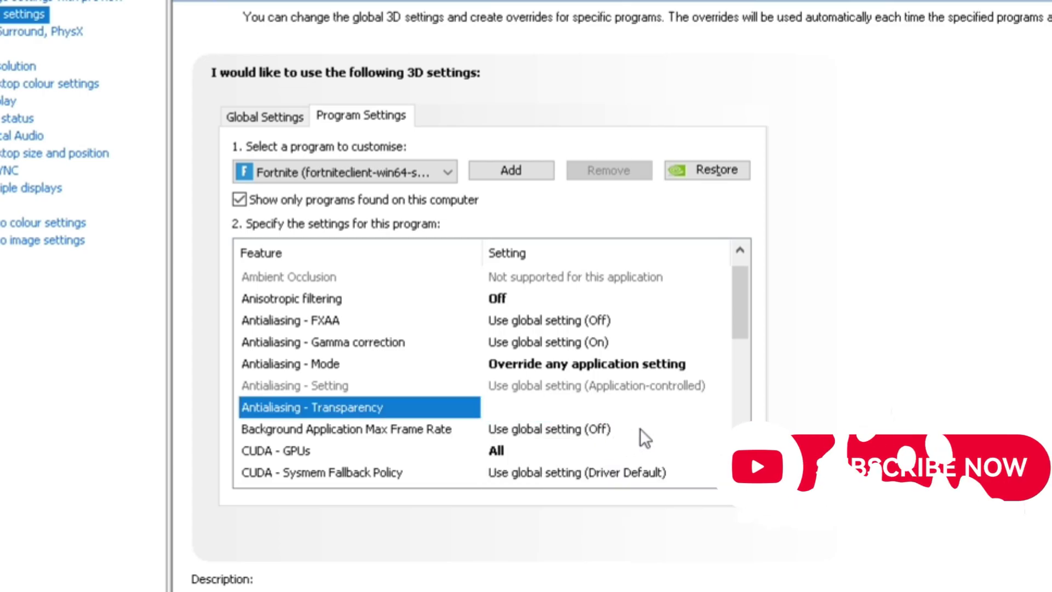
left_click(701, 387)
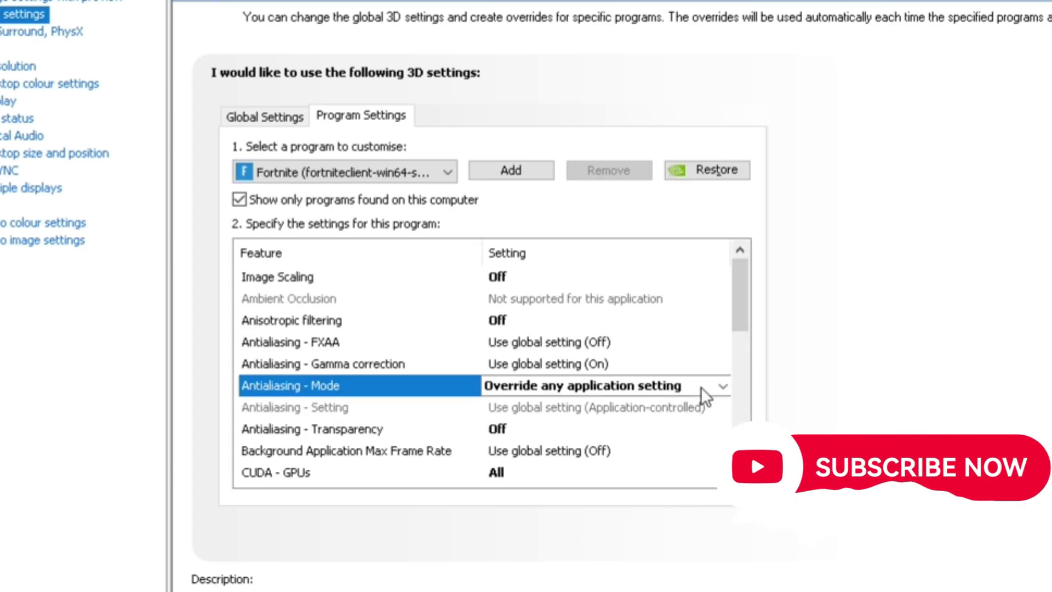
left_click(702, 388)
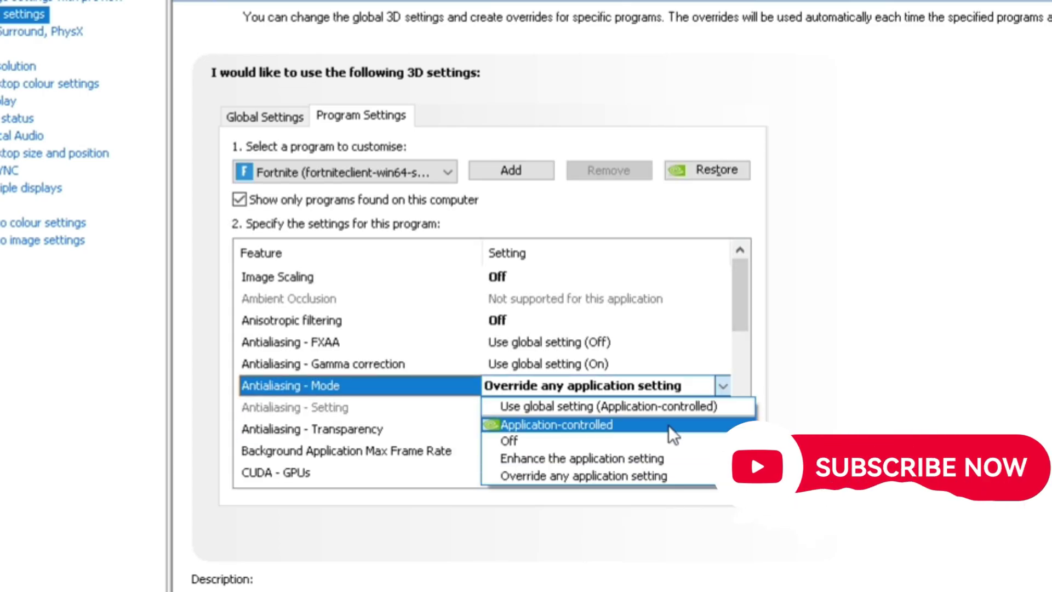
left_click(656, 440)
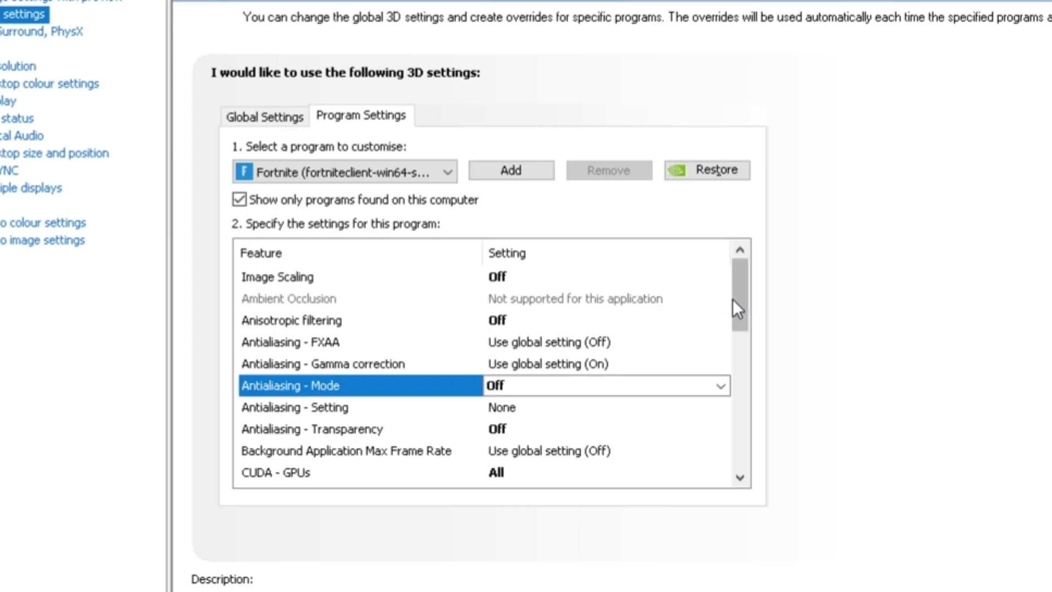
left_click_drag(732, 299, 741, 402)
left_click(636, 347)
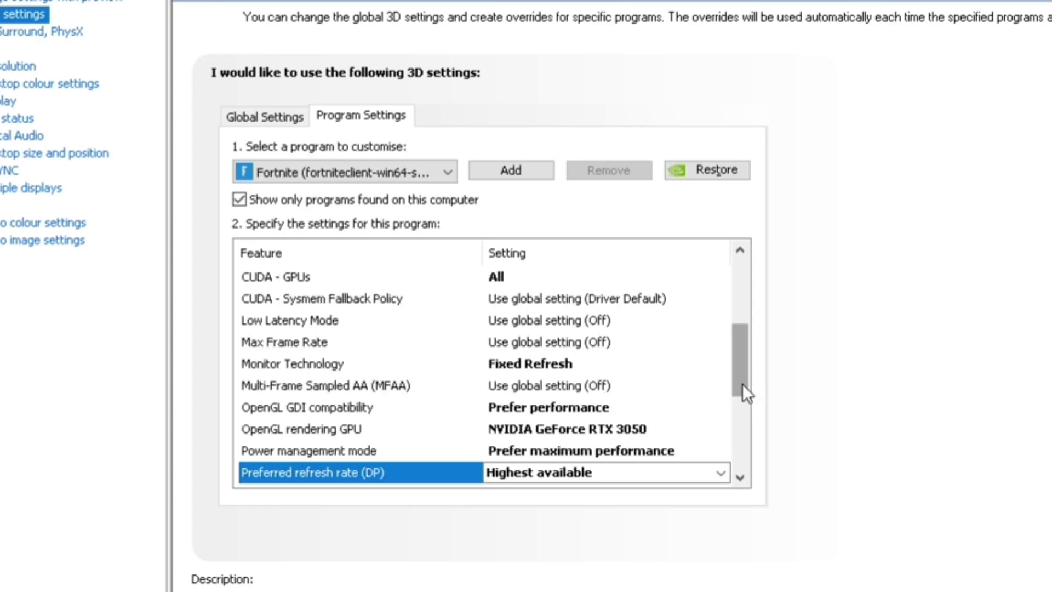
left_click_drag(742, 383, 737, 461)
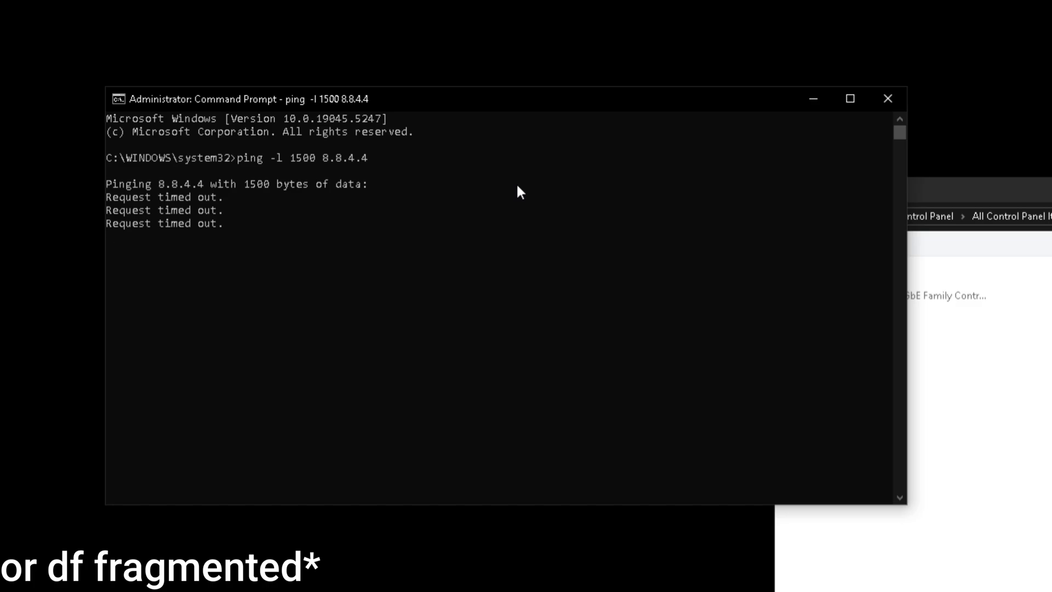
Ping 8.8.4.4 with 1470-byte packets by editing the recalled command
key("Up")
key("Left")
key("Left")
key("Left")
key("Left")
key("Left")
key("Left")
key("Left")
key("Left")
key("BackSpace")
key("BackSpace")
key("BackSpace")
type("46")
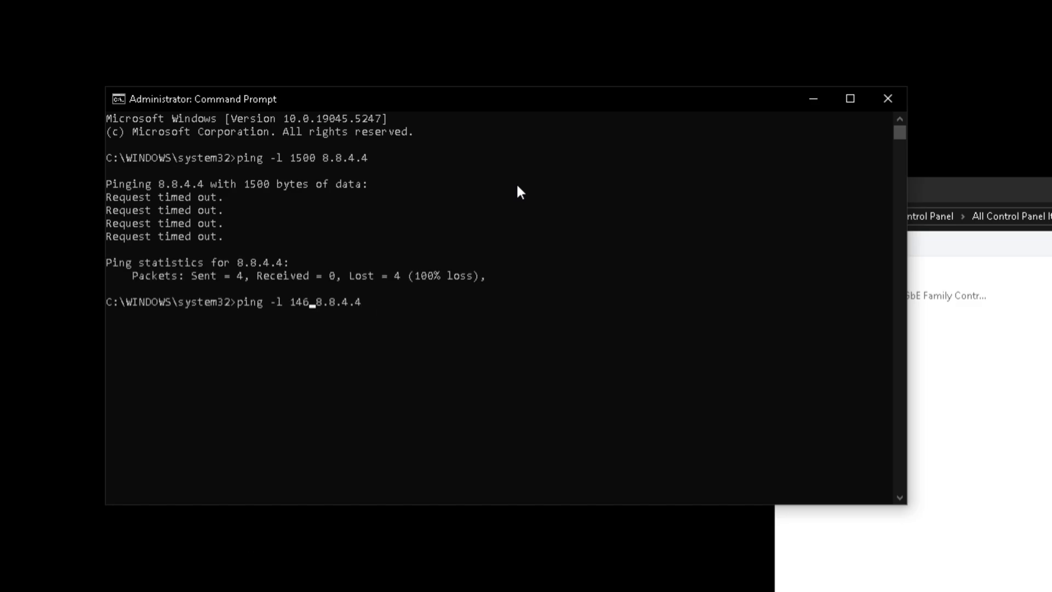
Ping 8.8.4.4 with 1475-byte packets
key("BackSpace")
type("70")
key("Return")
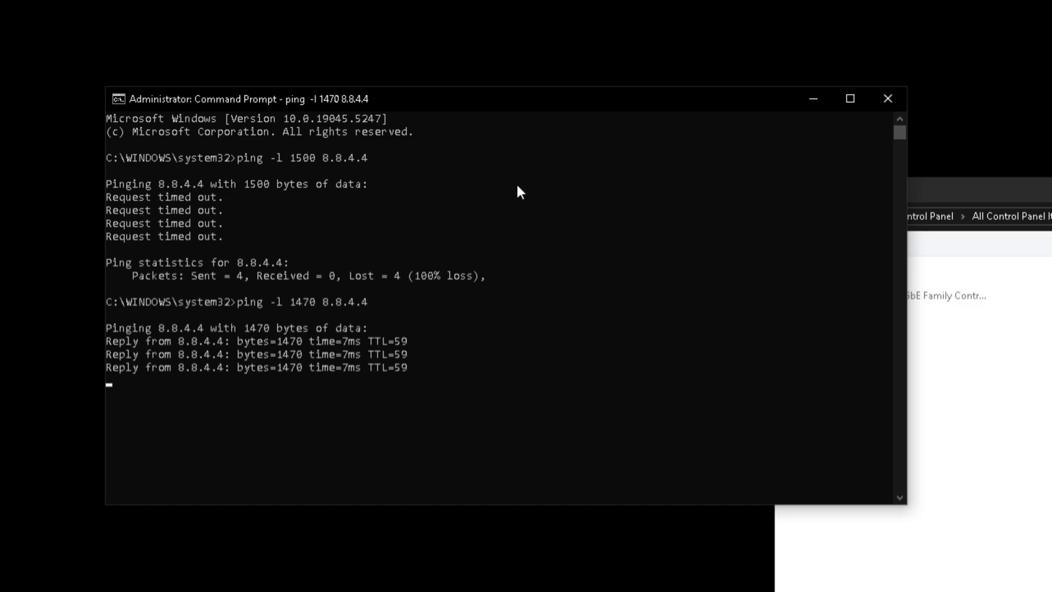
key("Up")
key("Left")
key("Left")
key("Left")
key("Left")
key("Left")
key("Left")
key("Left")
key("Left")
key("BackSpace")
type("5")
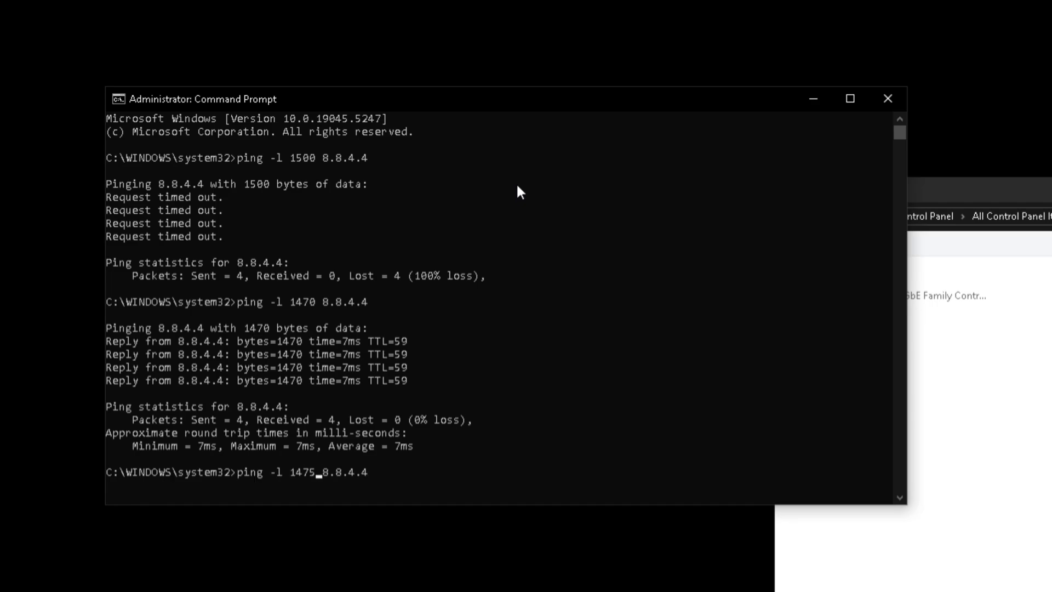
key("Return")
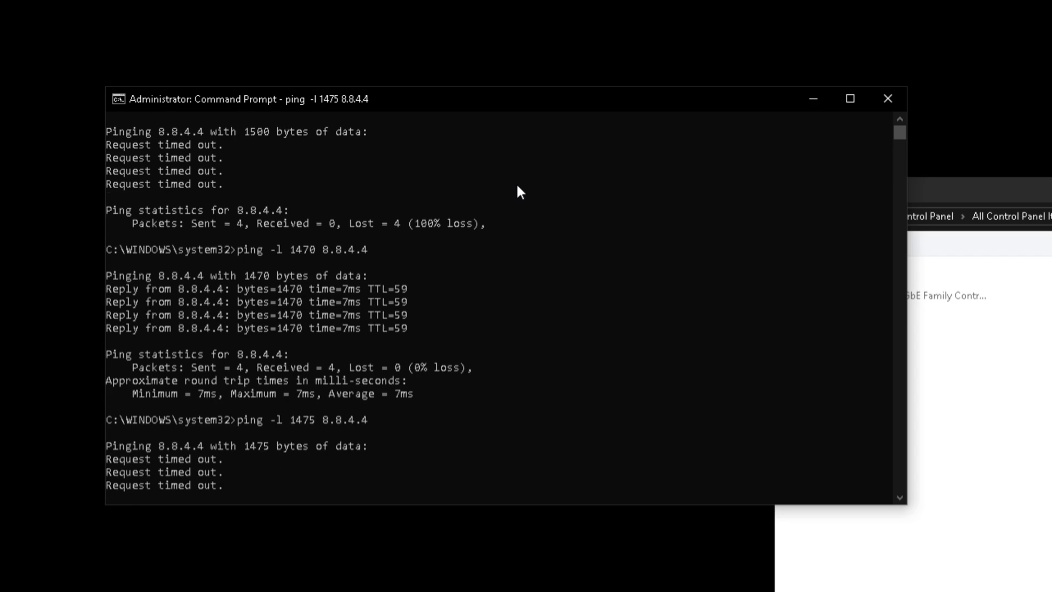
Ping 8.8.4.4 with 1473-byte packets, which time out
key("Return")
type("kkgh")
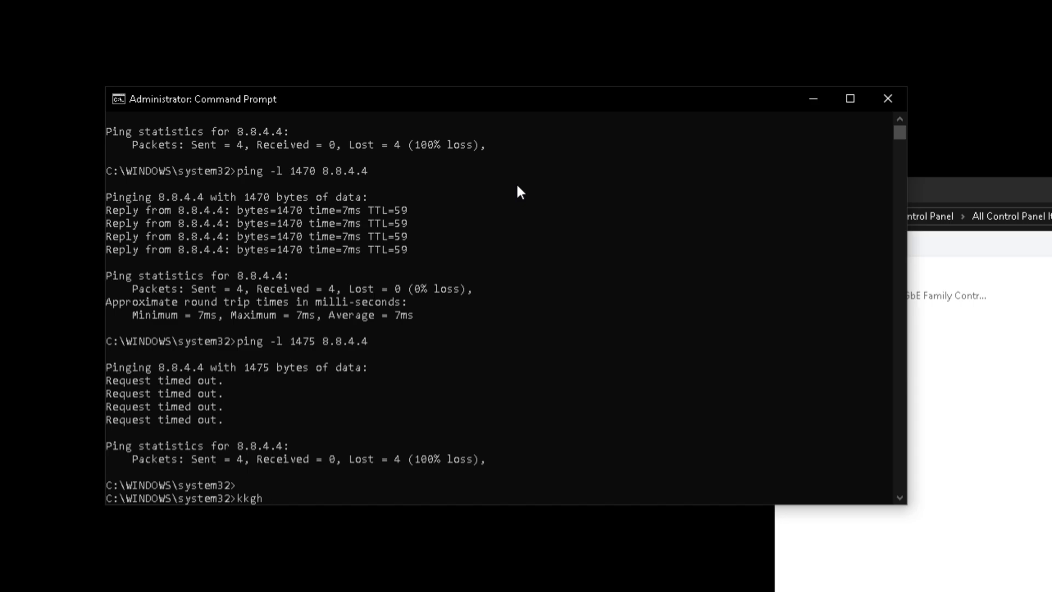
key("BackSpace")
key("BackSpace")
key("BackSpace")
key("BackSpace")
key("Up")
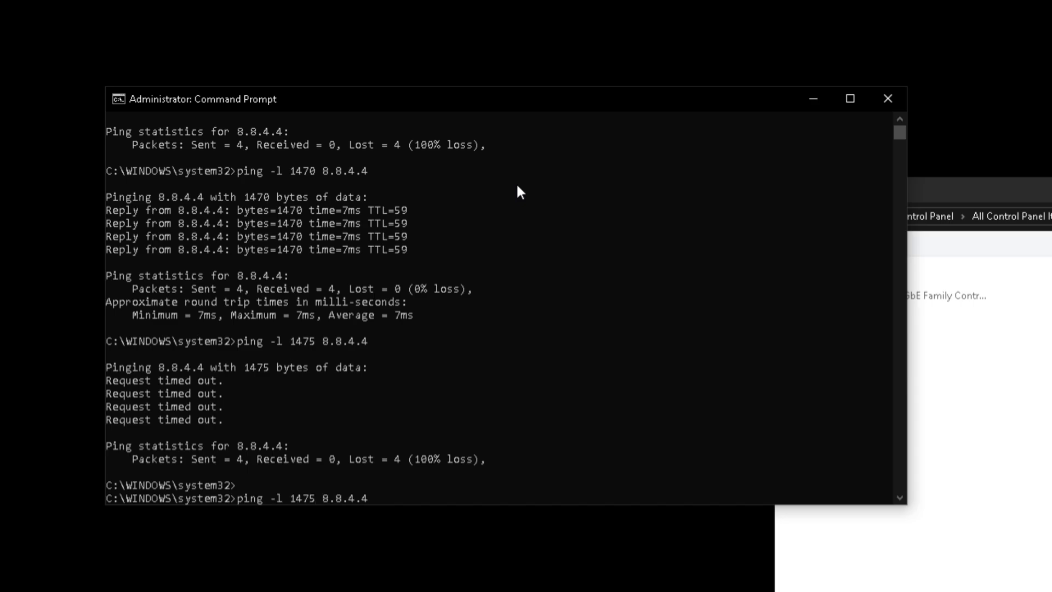
key("Left")
key("Left")
key("Left")
key("Left")
key("Left")
key("Left")
key("Left")
key("Left")
key("BackSpace")
type("3")
key("Return")
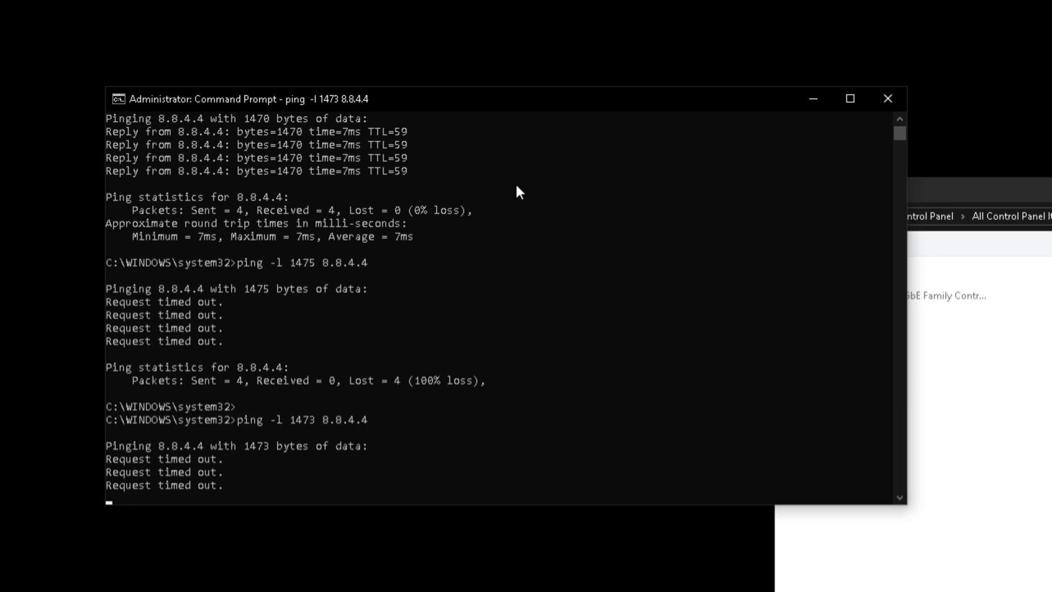
Ping 8.8.4.4 with 1472-byte packets, which get replies
key("Up")
key("Left")
key("Left")
key("Left")
key("Left")
key("Left")
key("Left")
key("Left")
key("Left")
key("Left")
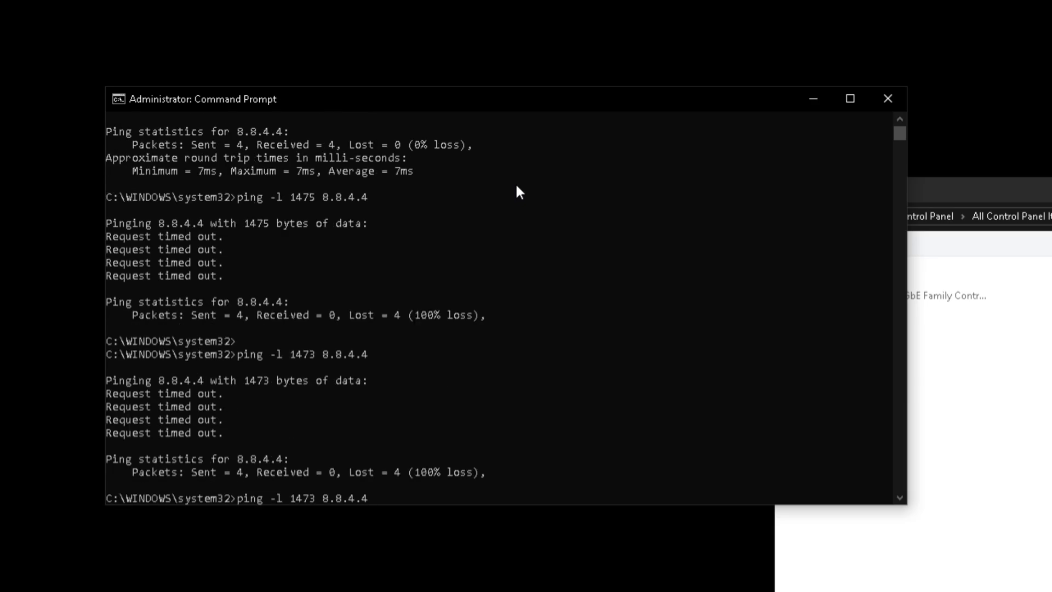
key("Delete")
type("2")
key("Return")
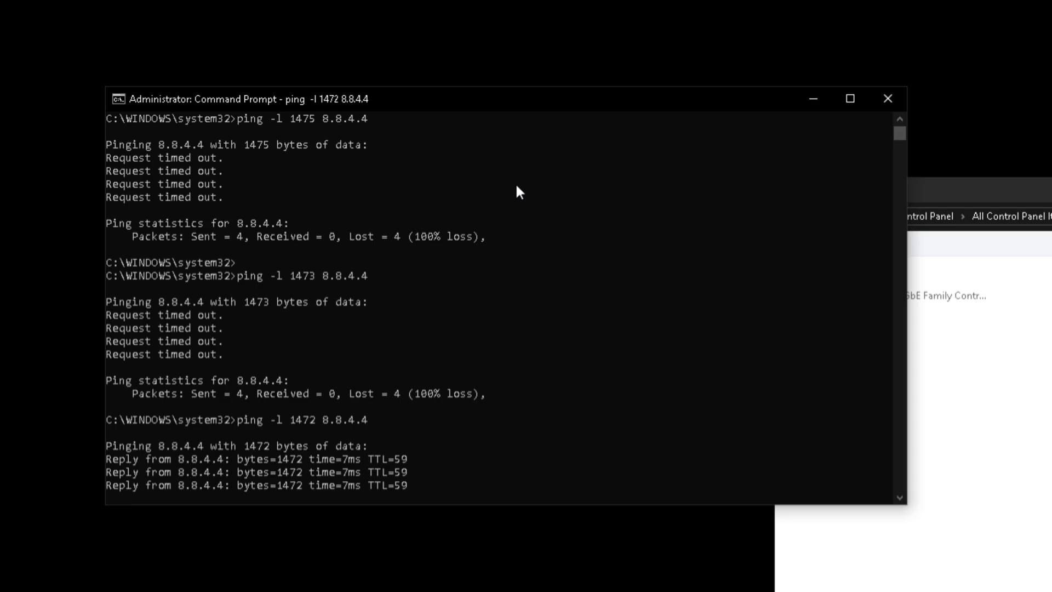
Ping 121.54.70.131 with 1472-byte packets, then set Ethernet MTU to 1472 via netsh
key("Up")
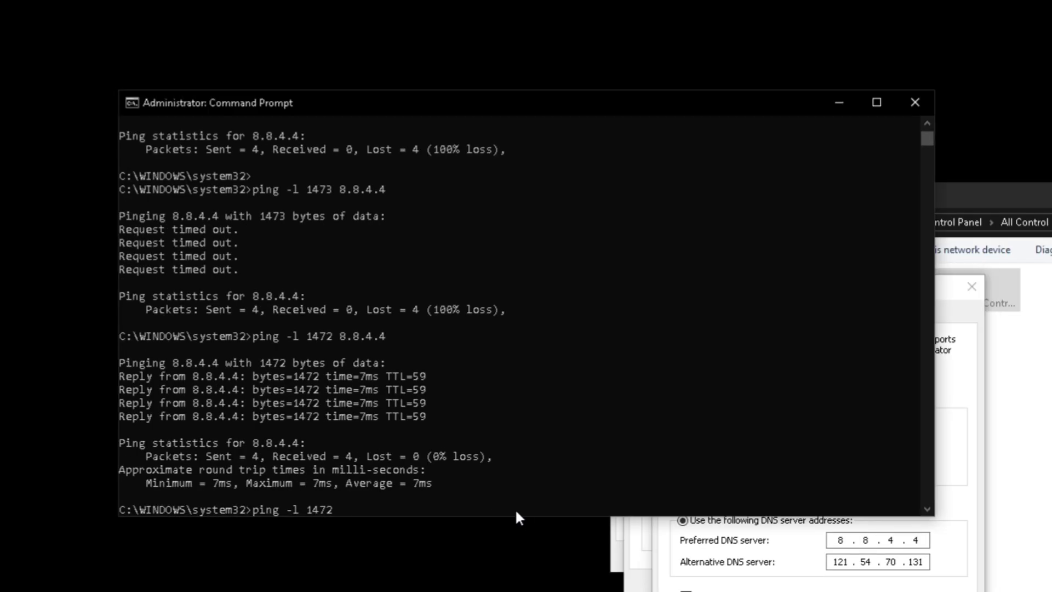
type("121.54.70.131")
key("Return")
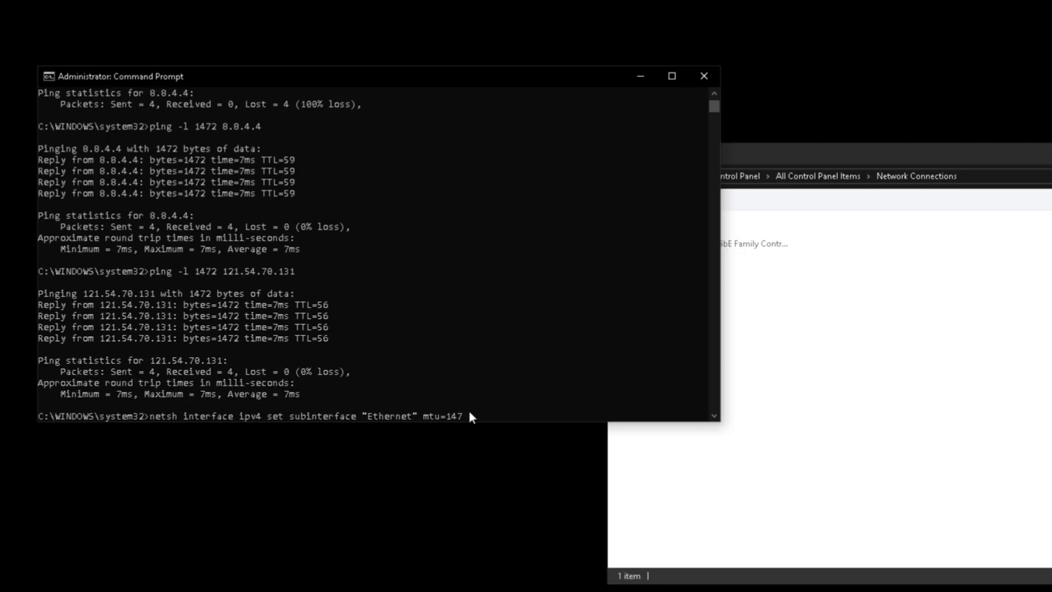
key("Return")
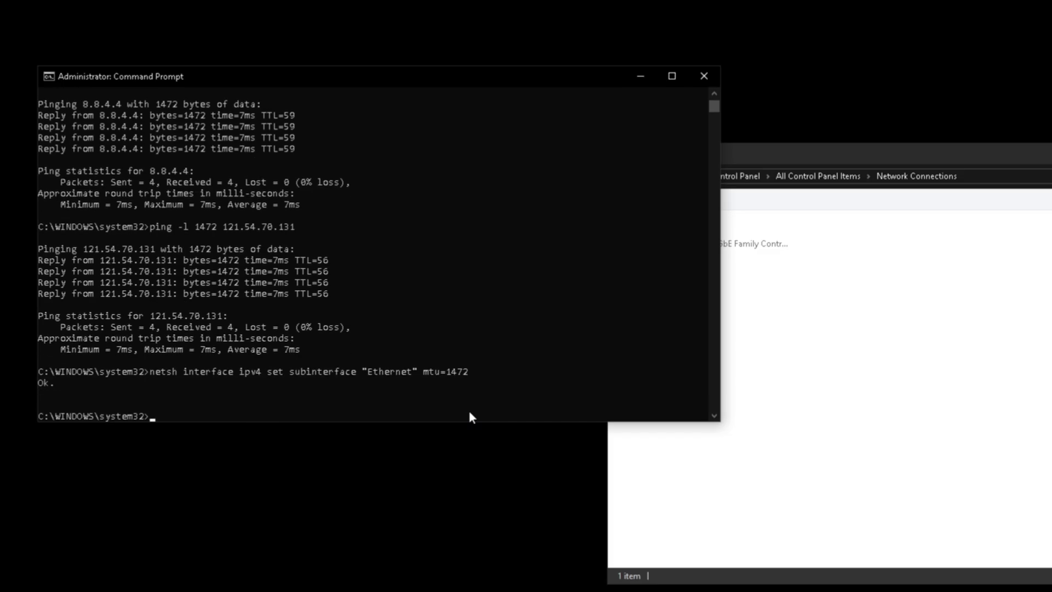